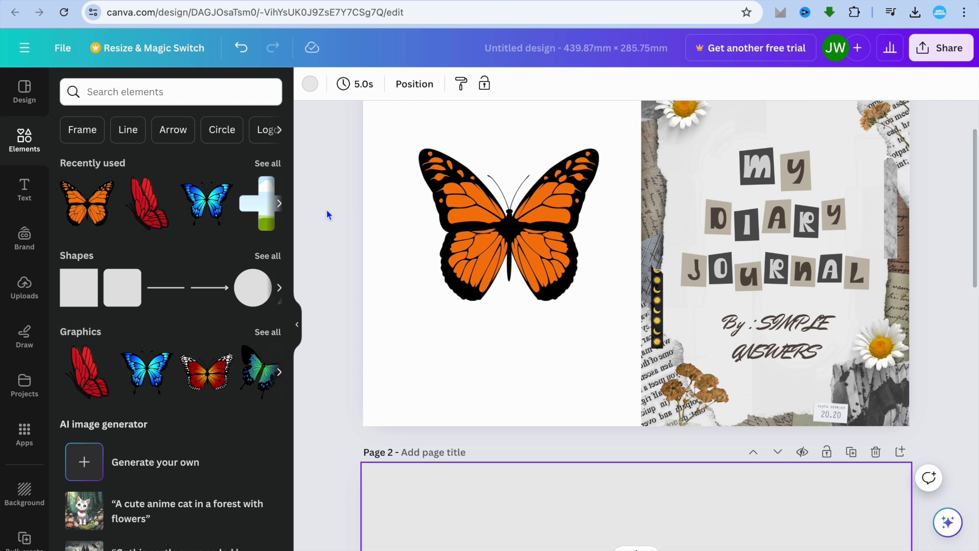
Scroll through Amazon KDP's Hardcover Content print options
scroll(326, 214, "up", 2)
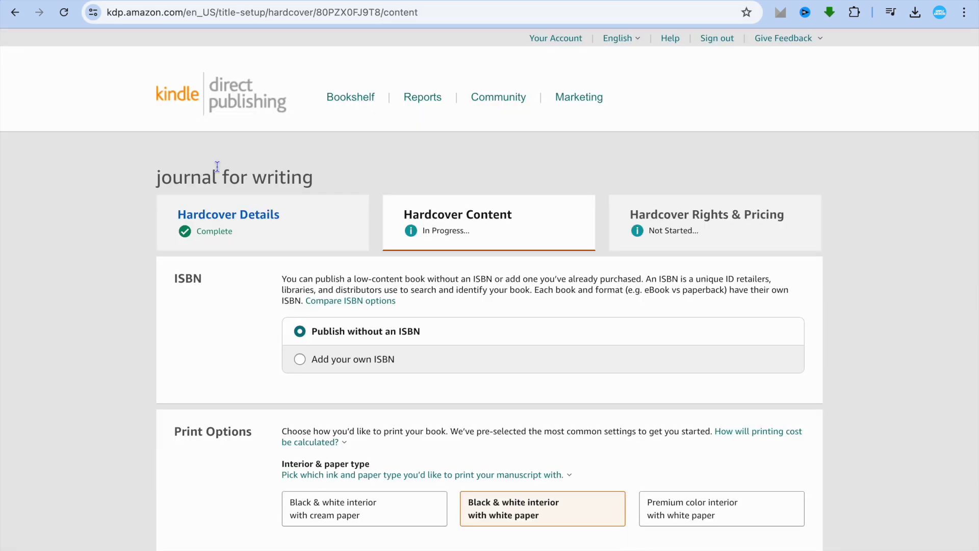
scroll(217, 166, "down", 5)
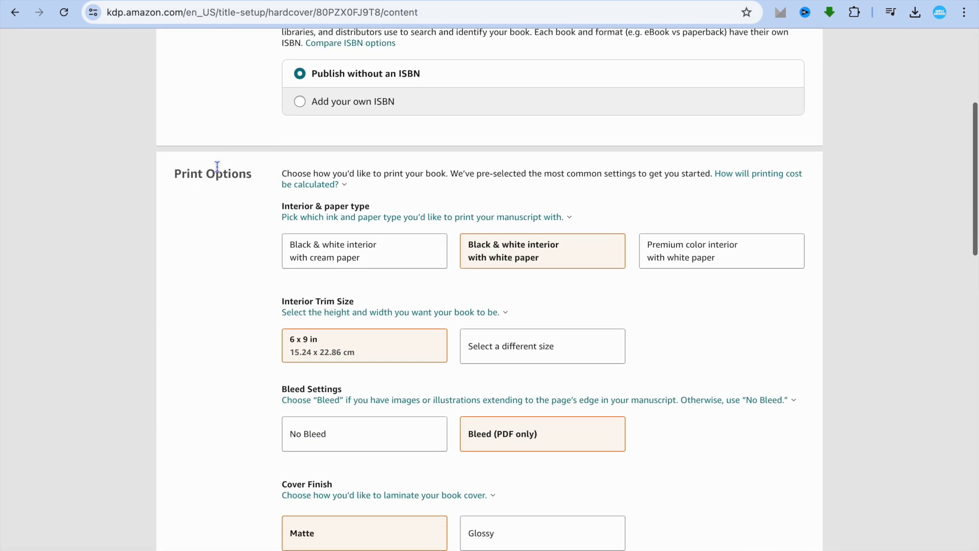
scroll(217, 167, "up", 6)
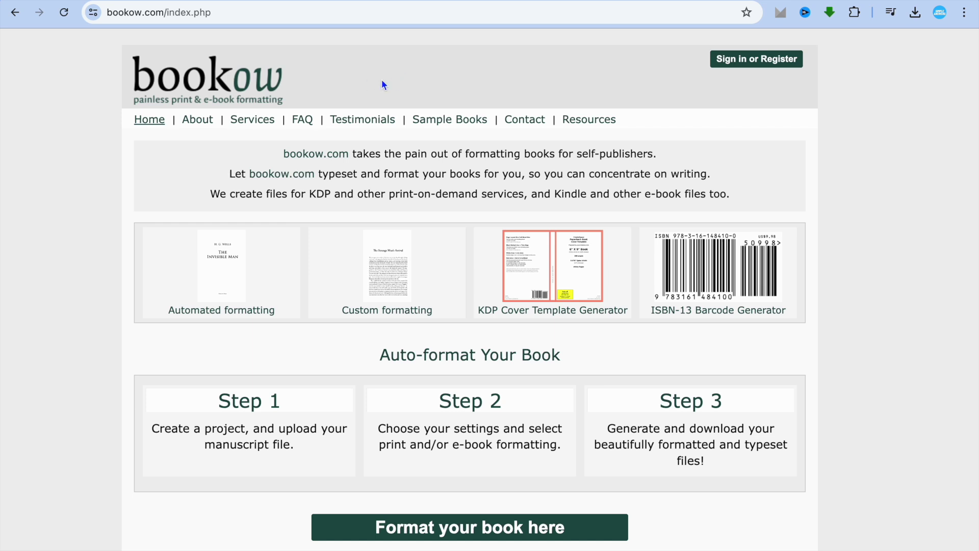
Open bookow's KDP Cover Template Generator and scroll down to its size form
left_click(533, 270)
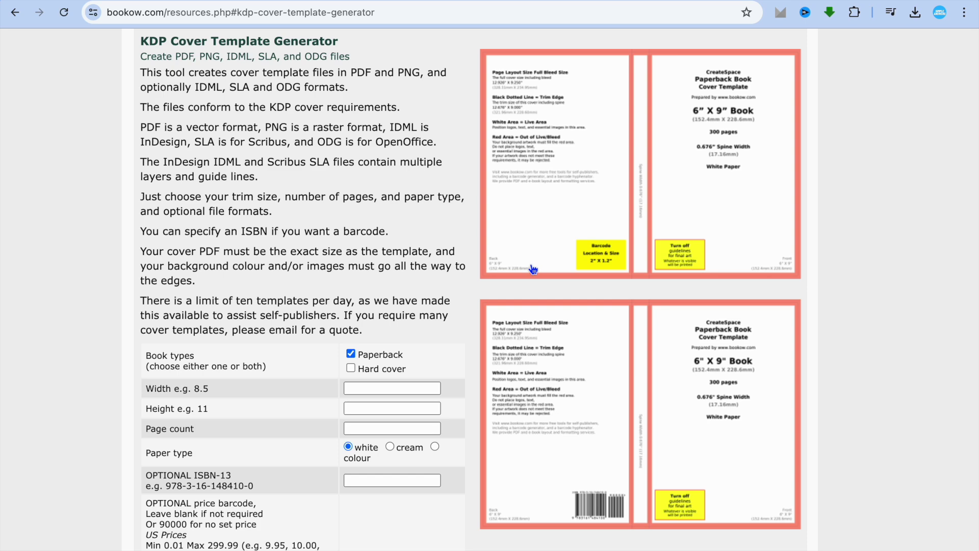
scroll(533, 269, "down", 2)
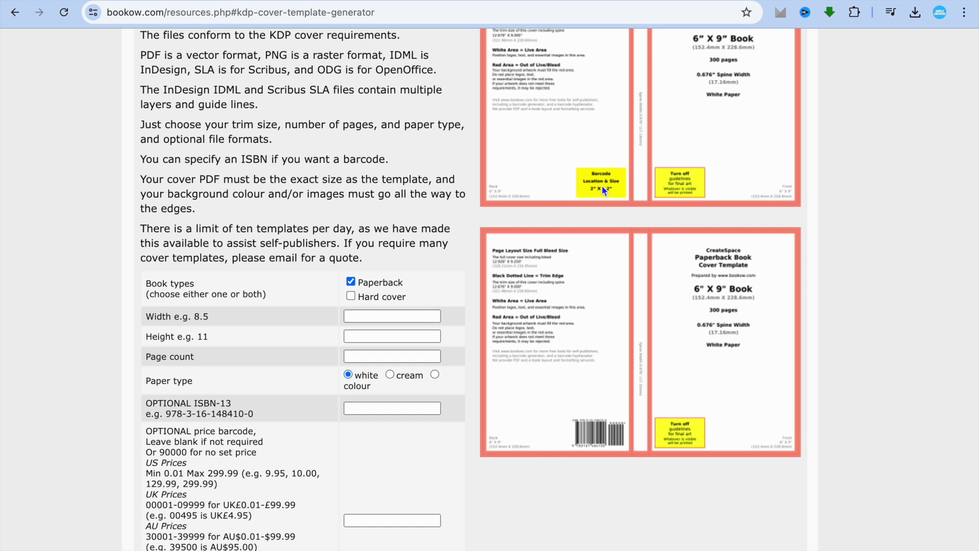
Fill the cover template form with width 8.5, height 11 and page count 30
left_click(402, 316)
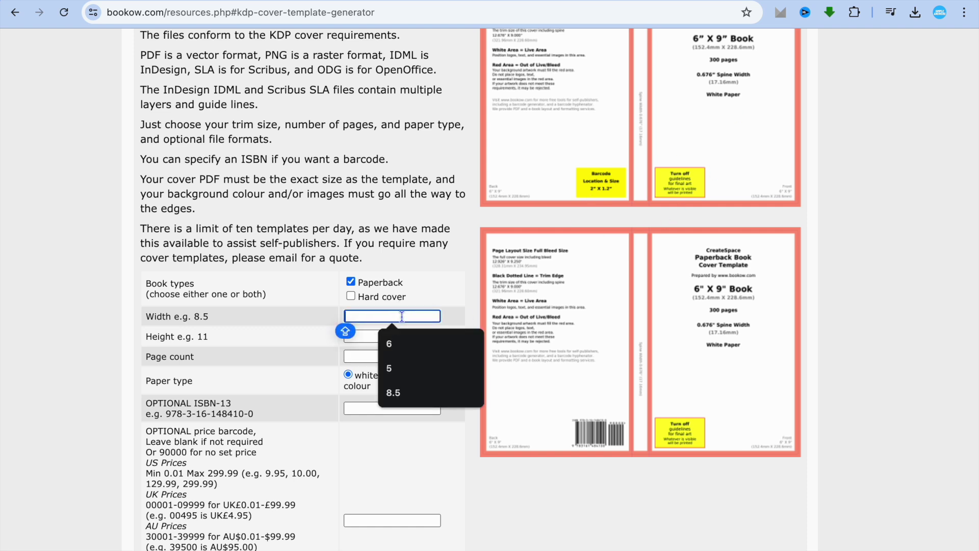
left_click(437, 391)
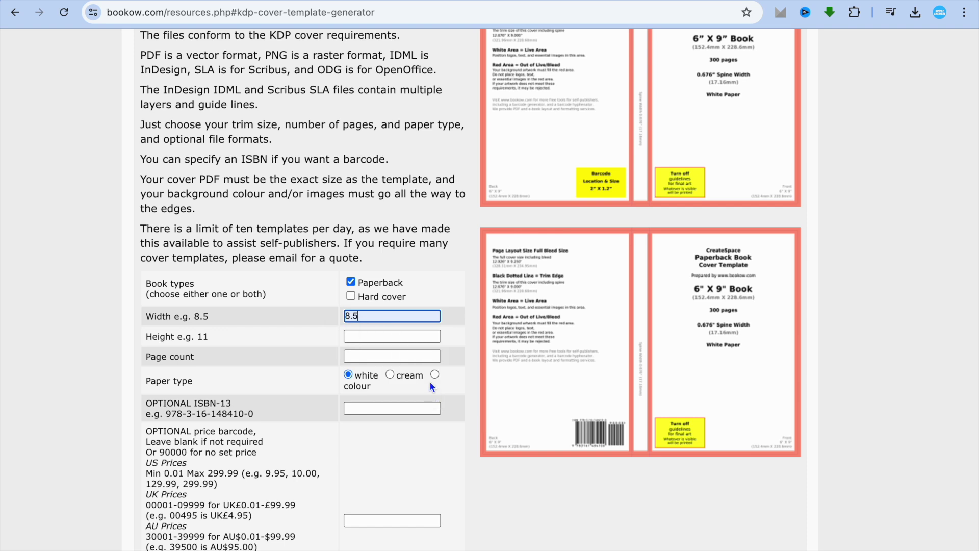
left_click(390, 336)
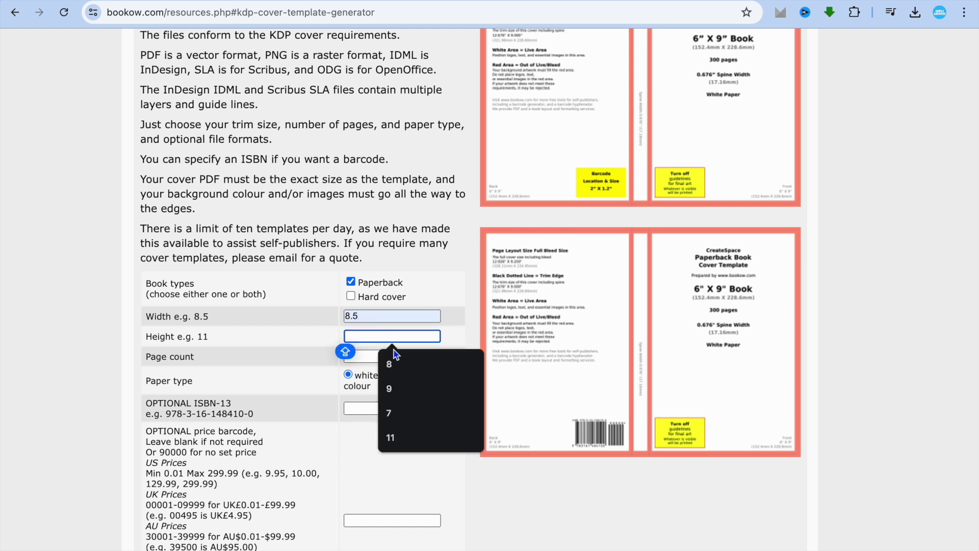
left_click(405, 437)
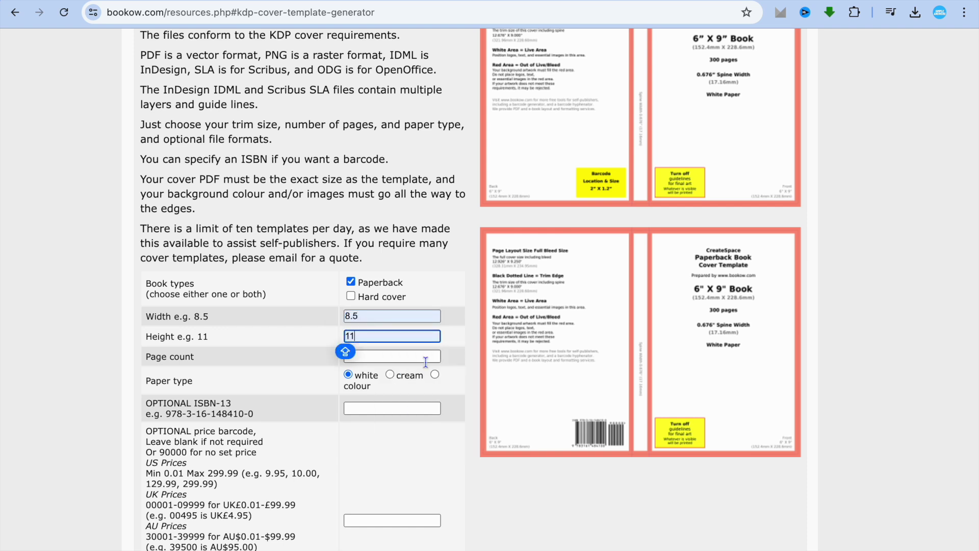
left_click(387, 357)
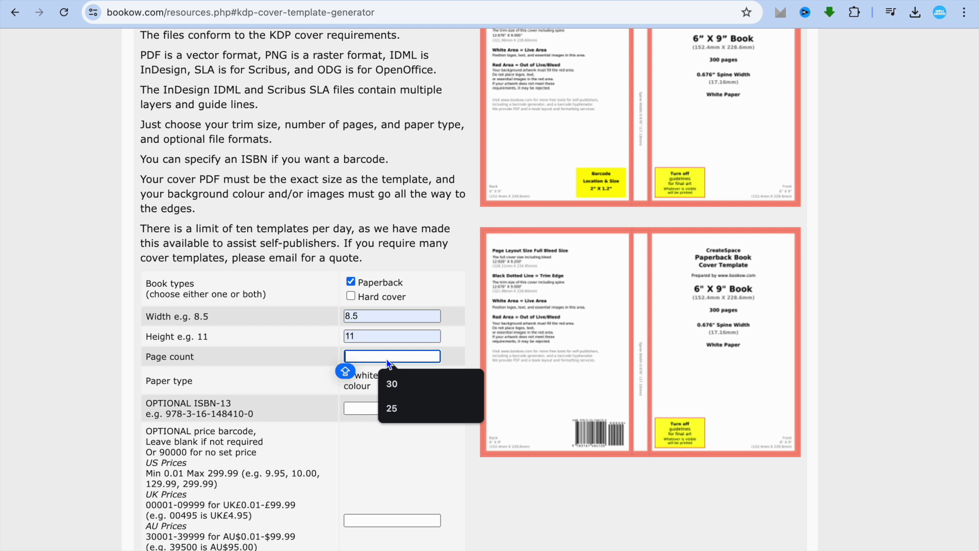
left_click(402, 387)
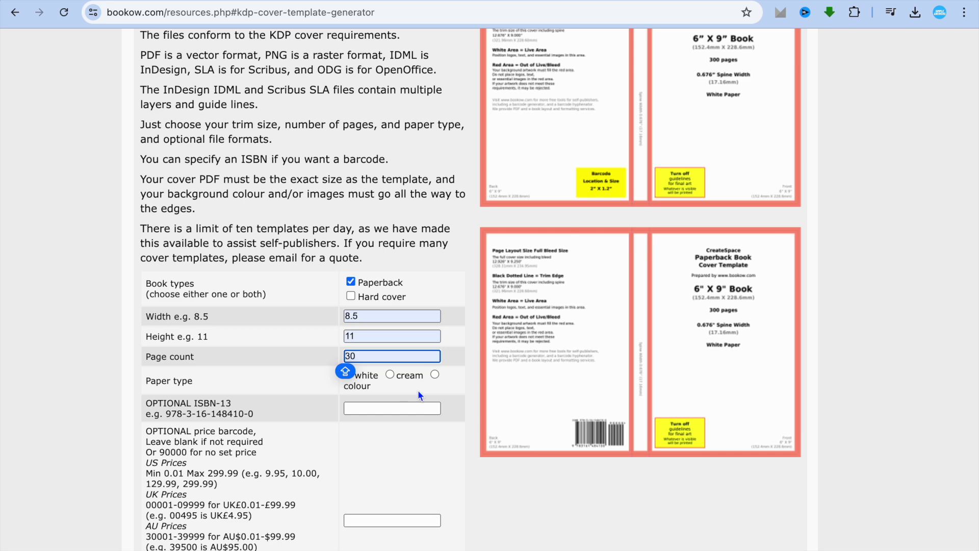
scroll(401, 377, "down", 8)
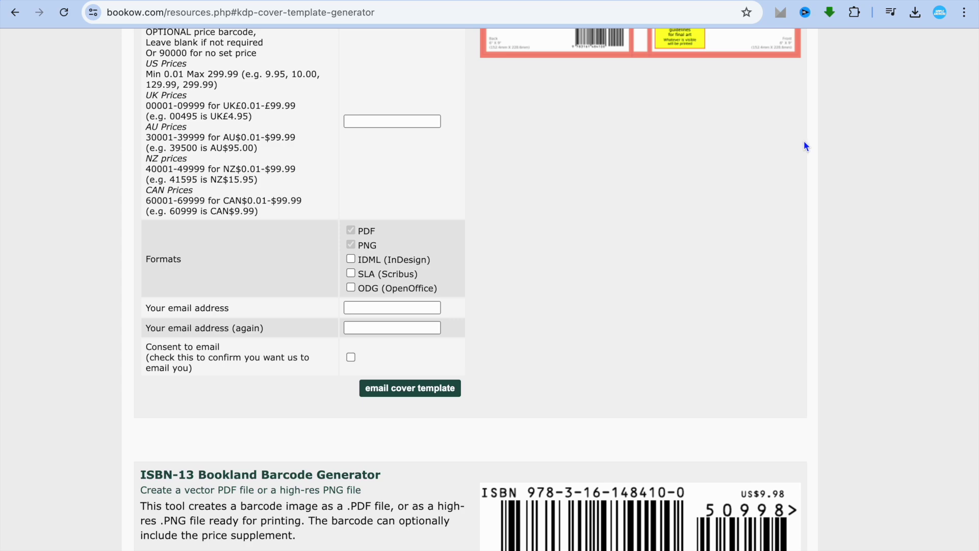
Switch to the Gmail tab showing the emailed kdp_paperback template PNG
left_click(800, 1)
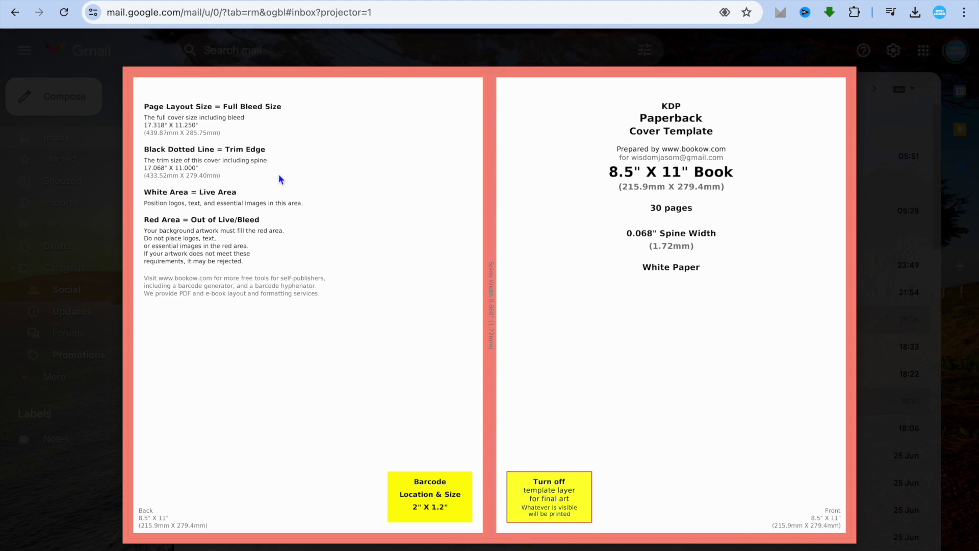
Read the template's Page Layout Size of 439.87 × 285.75 mm on the preview
mouse_move(195, 134)
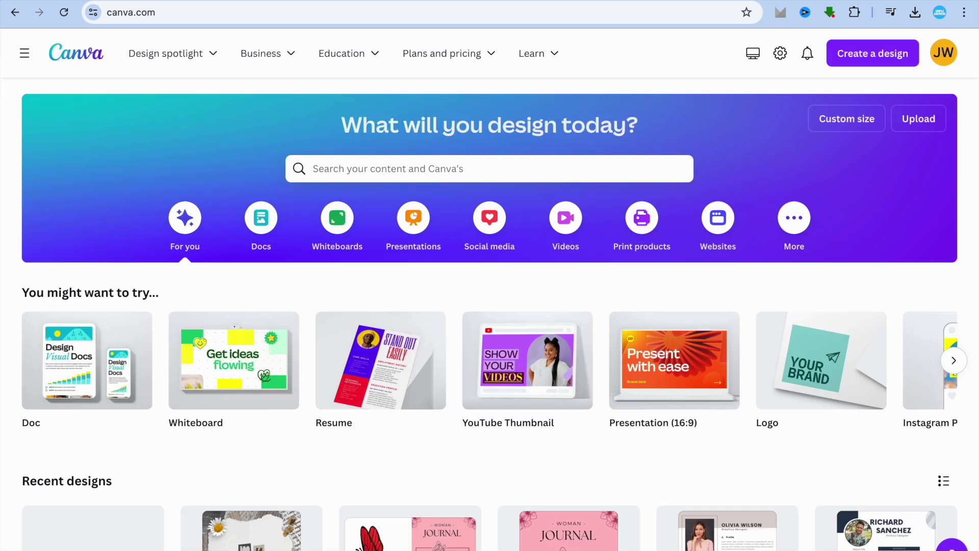
Create a custom-size Canva design in millimetres at 439.87 × 285.75 mm
left_click(844, 126)
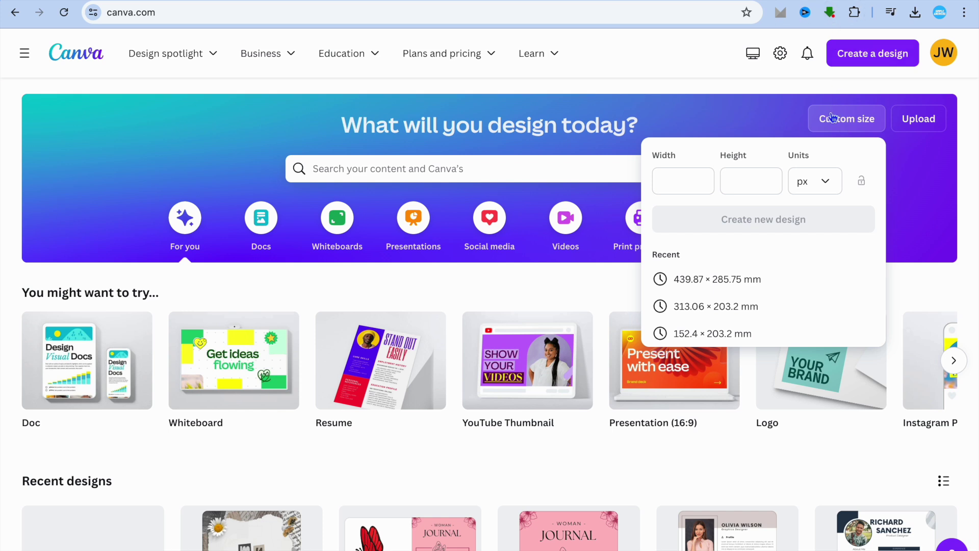
left_click(825, 183)
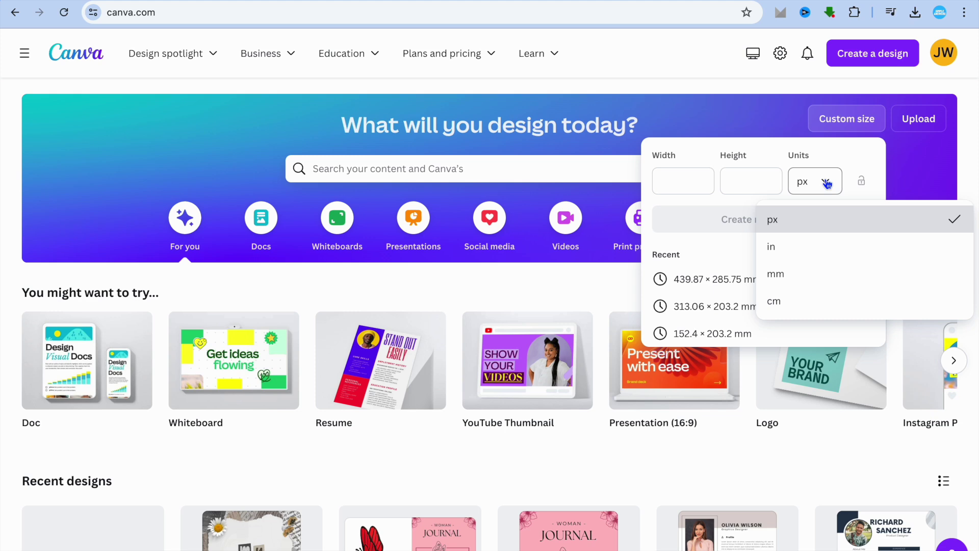
left_click(815, 275)
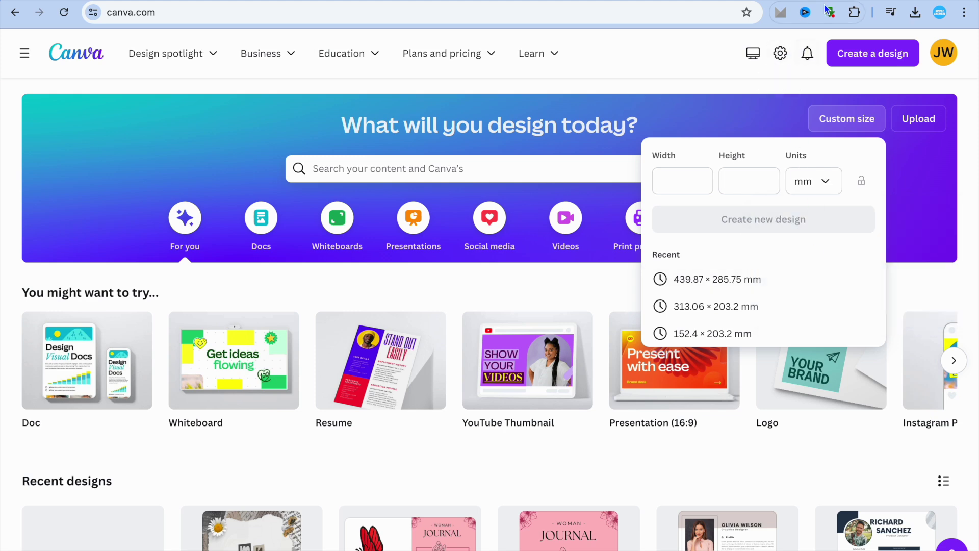
key("ctrl+Tab")
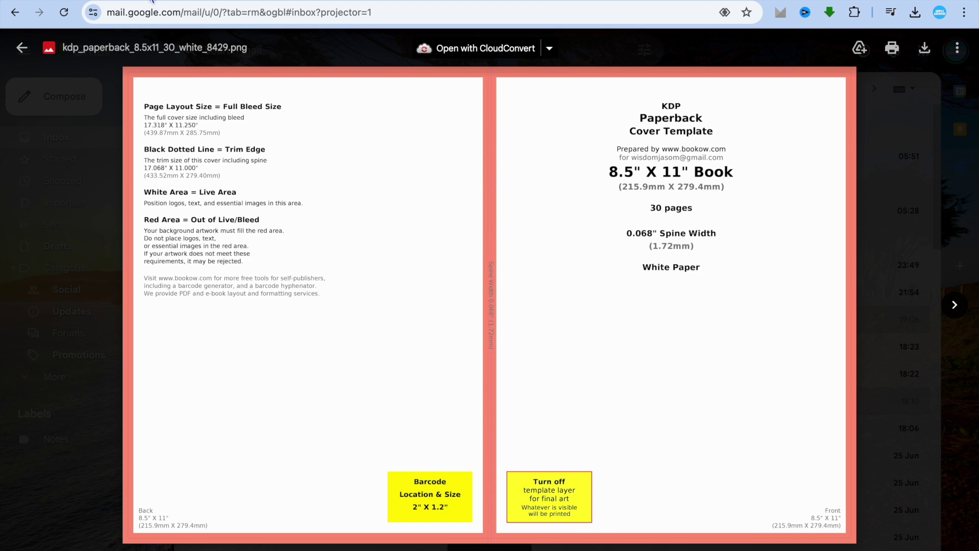
left_click(152, 1)
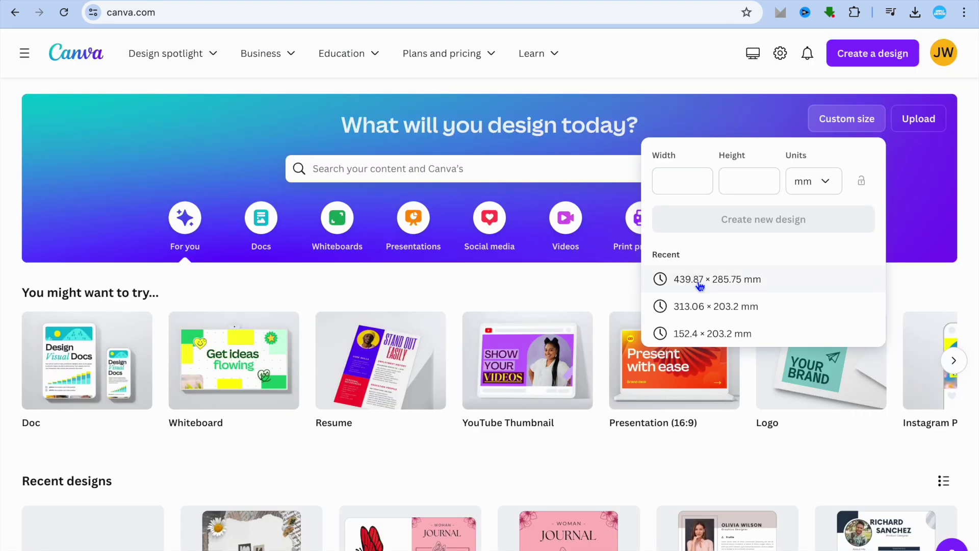
left_click(720, 280)
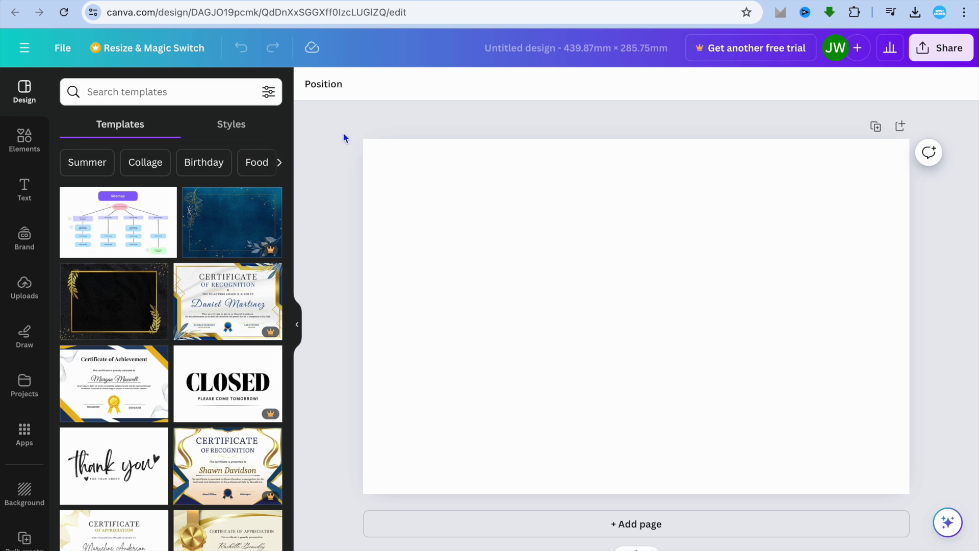
From Canva home, search for journal cover templates and show all results
left_click(123, 1)
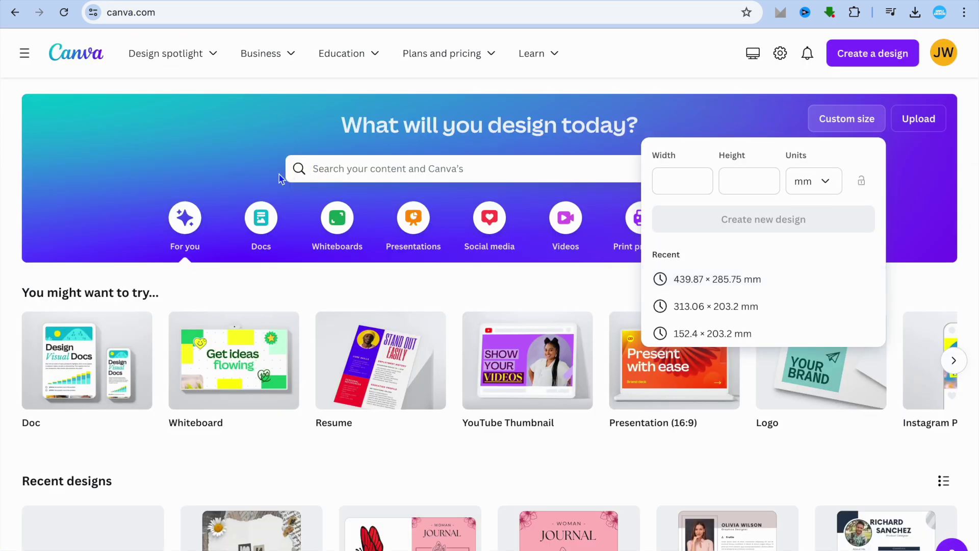
left_click(220, 165)
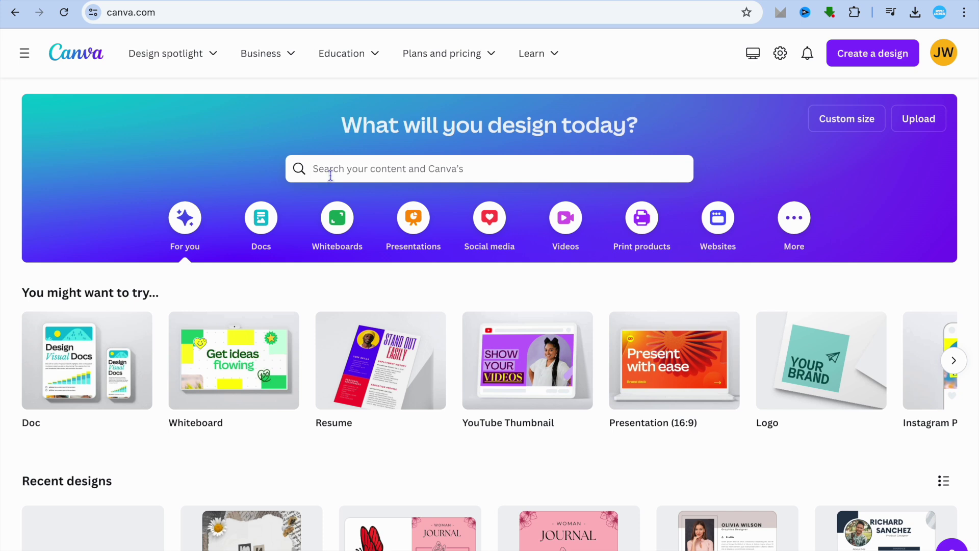
left_click(364, 177)
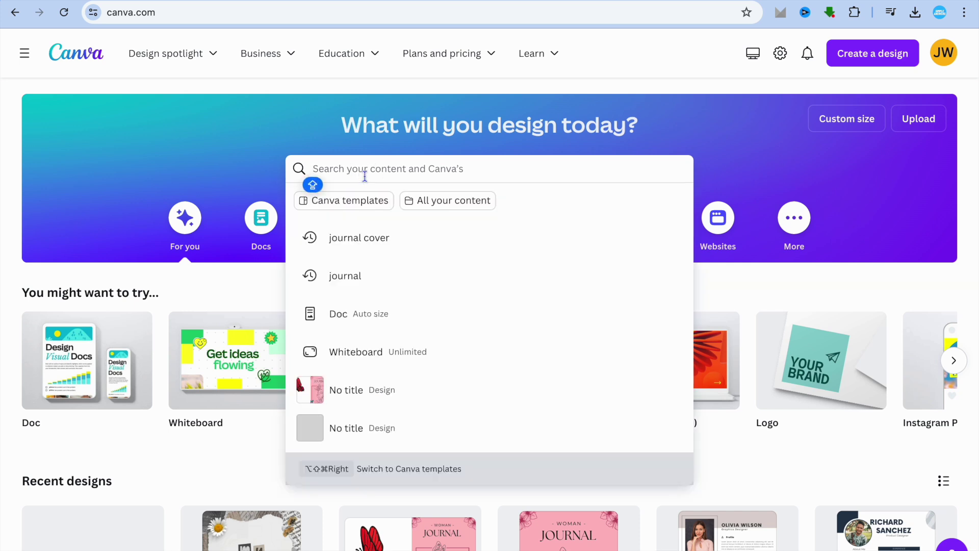
left_click(384, 237)
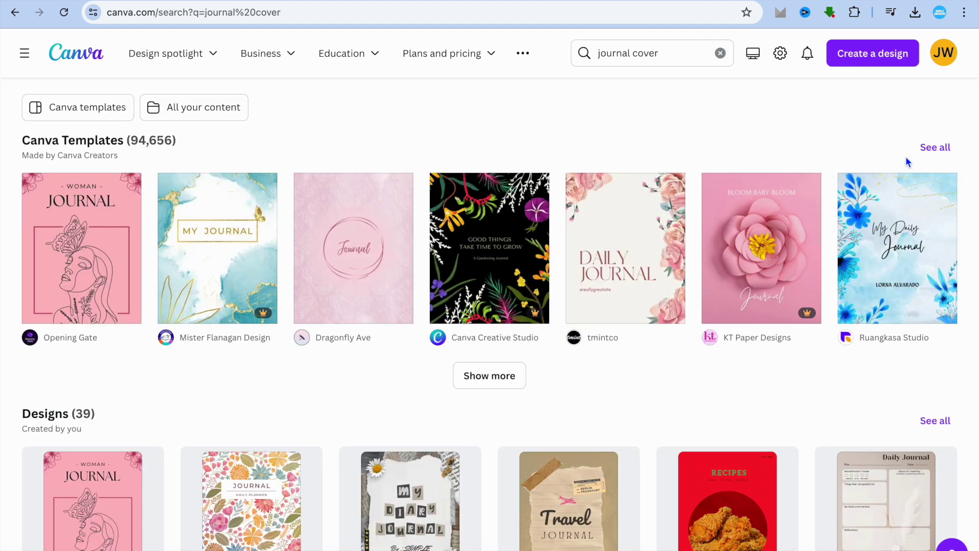
left_click(936, 147)
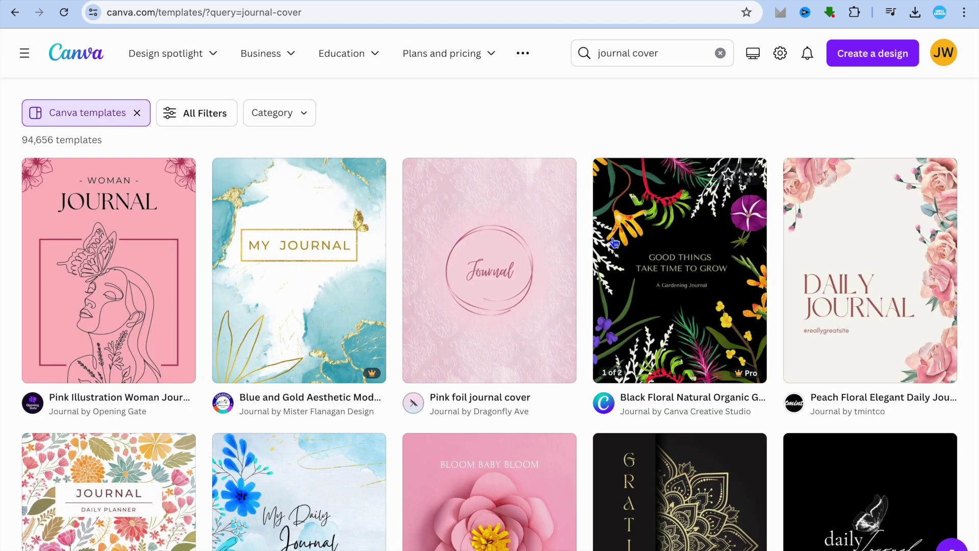
Browse the journal cover results and open the Peach Floral Elegant Daily Journal preview
scroll(615, 243, "down", 9)
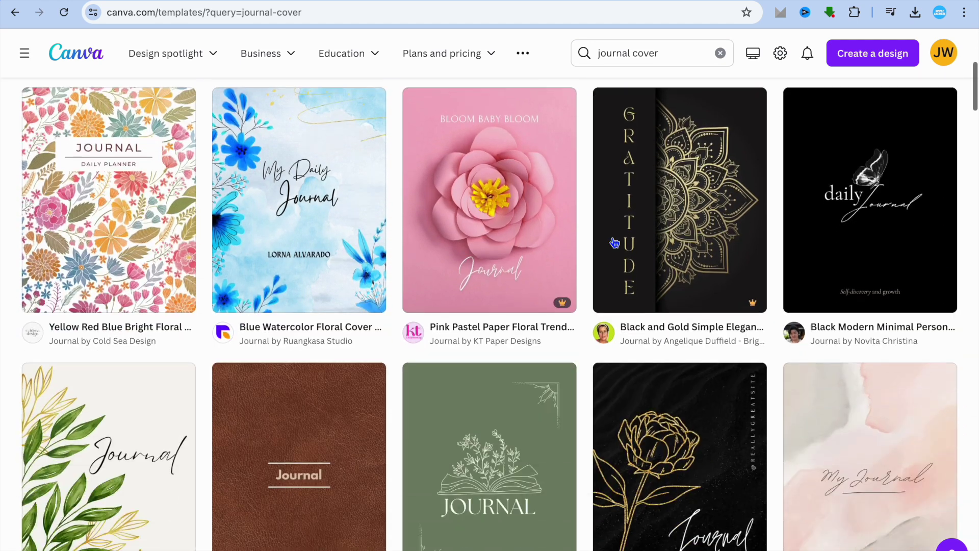
scroll(615, 242, "up", 5)
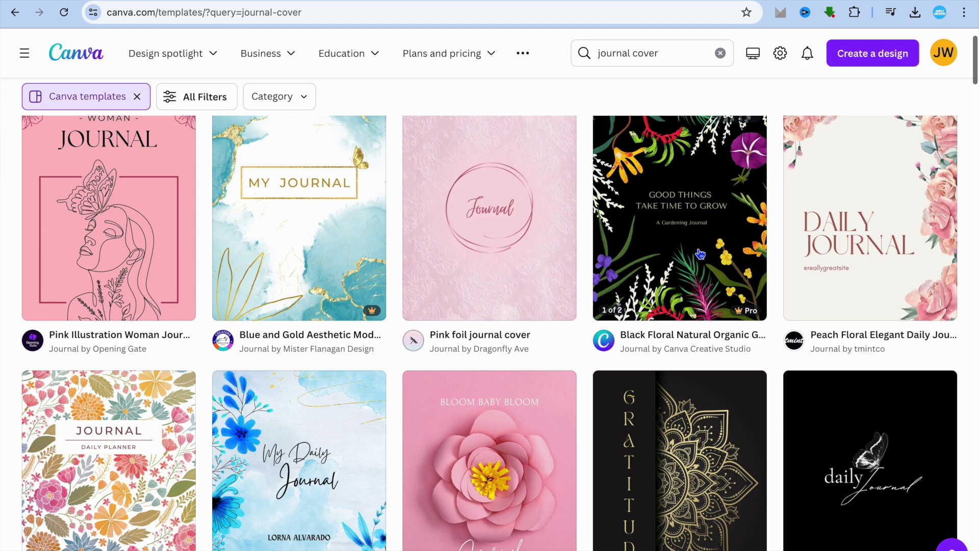
scroll(460, 263, "up", 1)
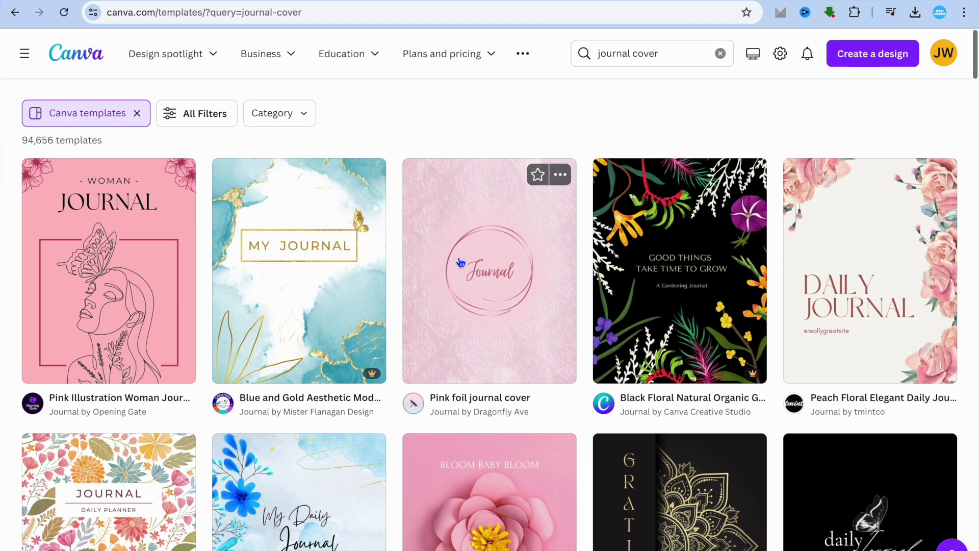
scroll(460, 262, "down", 2)
scroll(460, 262, "up", 2)
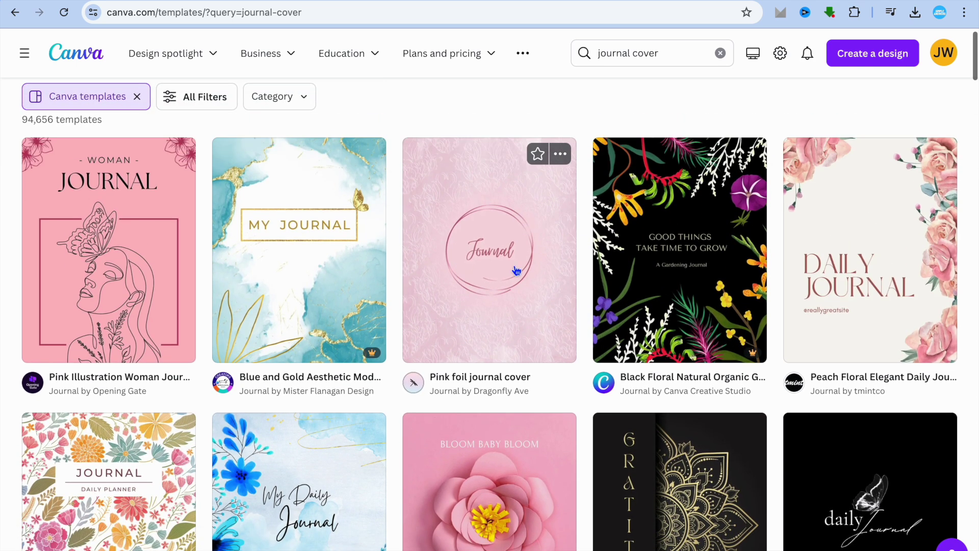
scroll(516, 270, "down", 1)
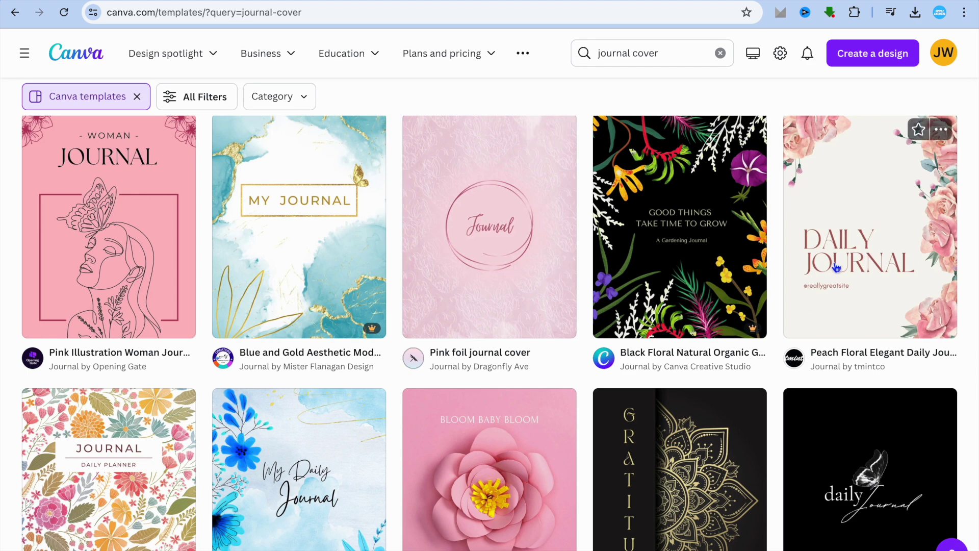
left_click(889, 264)
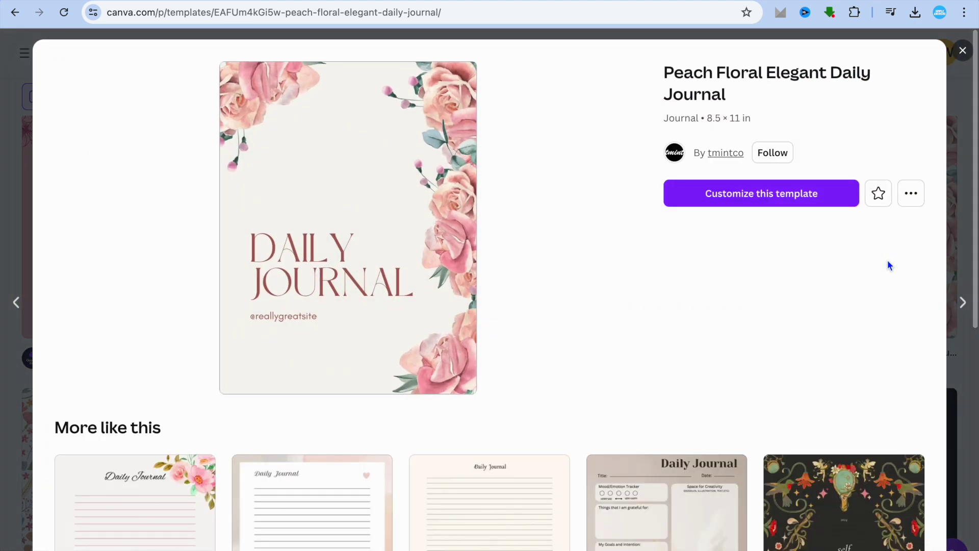
left_click(772, 200)
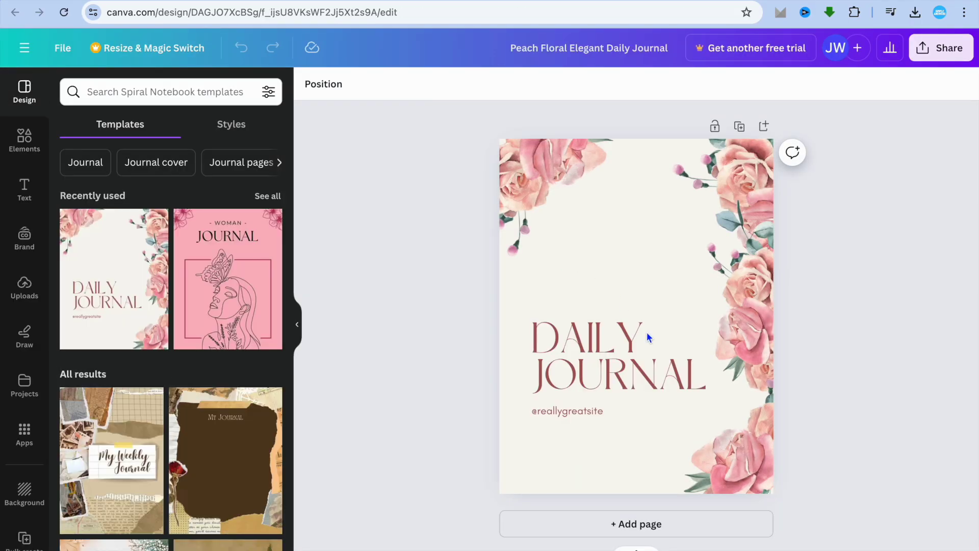
left_click(574, 414)
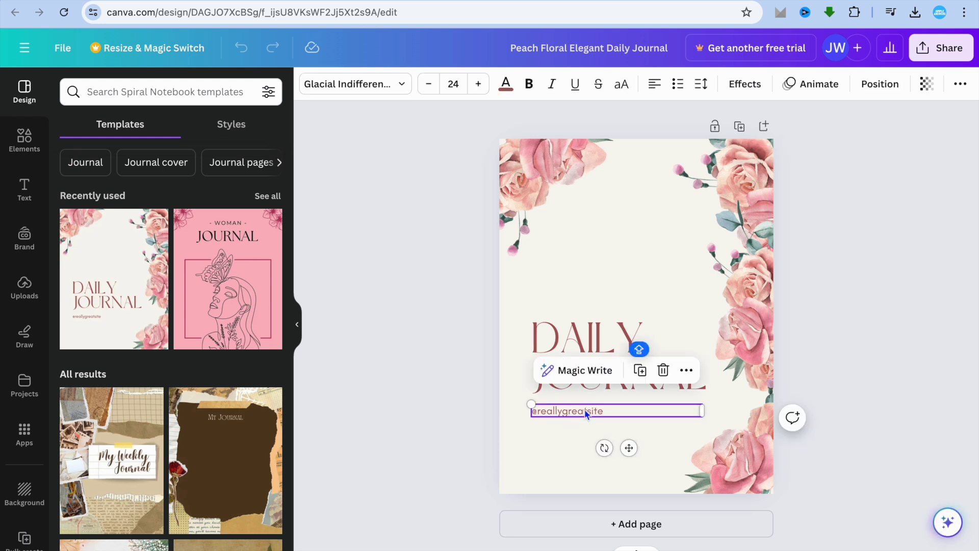
left_click(617, 411)
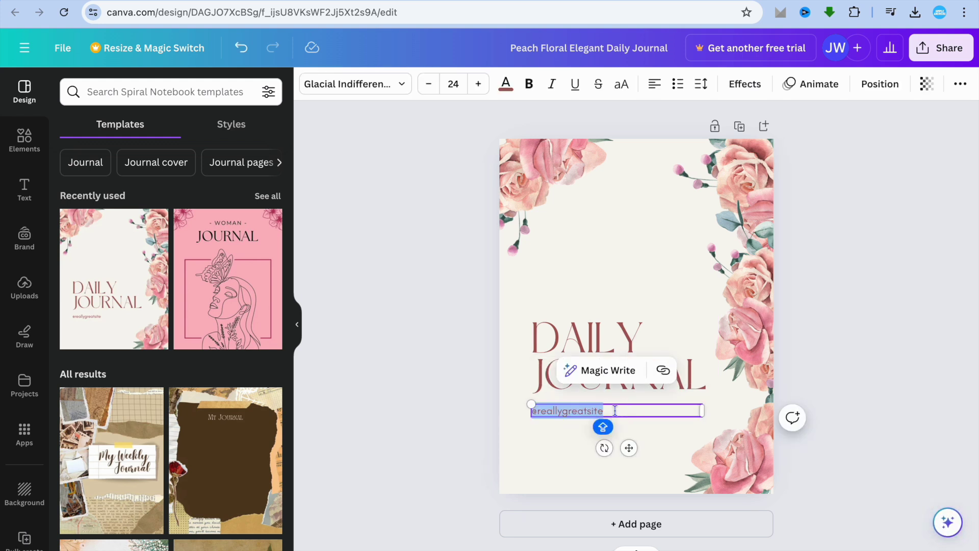
type("SIMP")
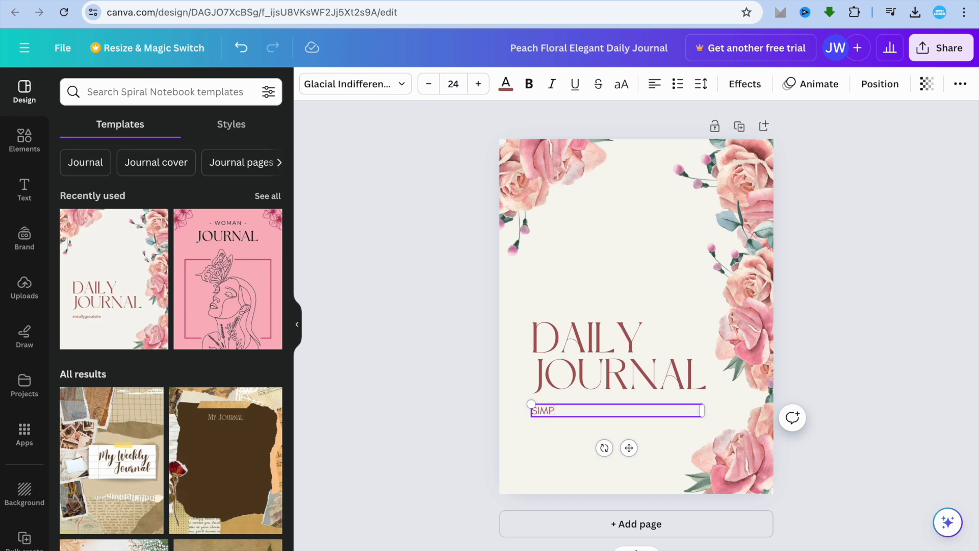
type("LE ANSWERS")
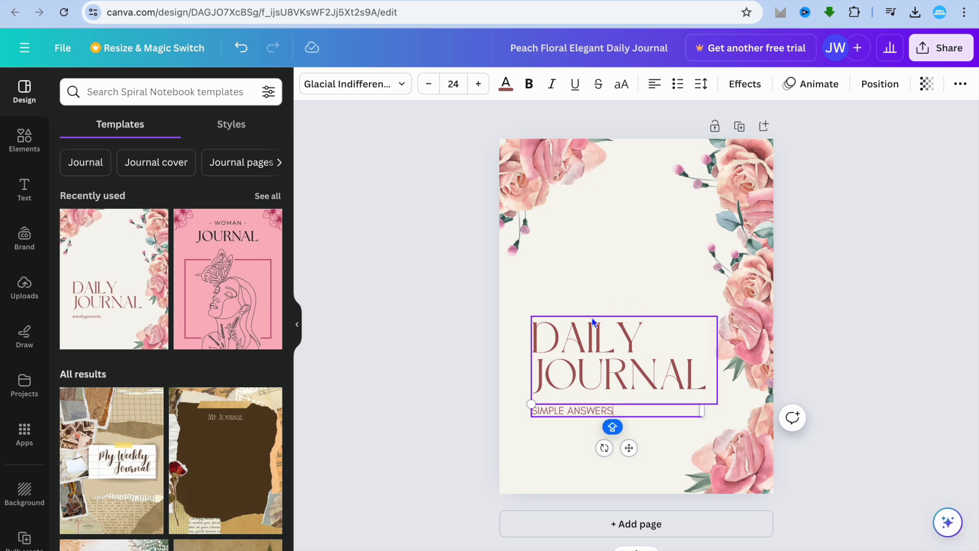
Download the edited journal cover as a PNG through Share > Download
left_click(929, 51)
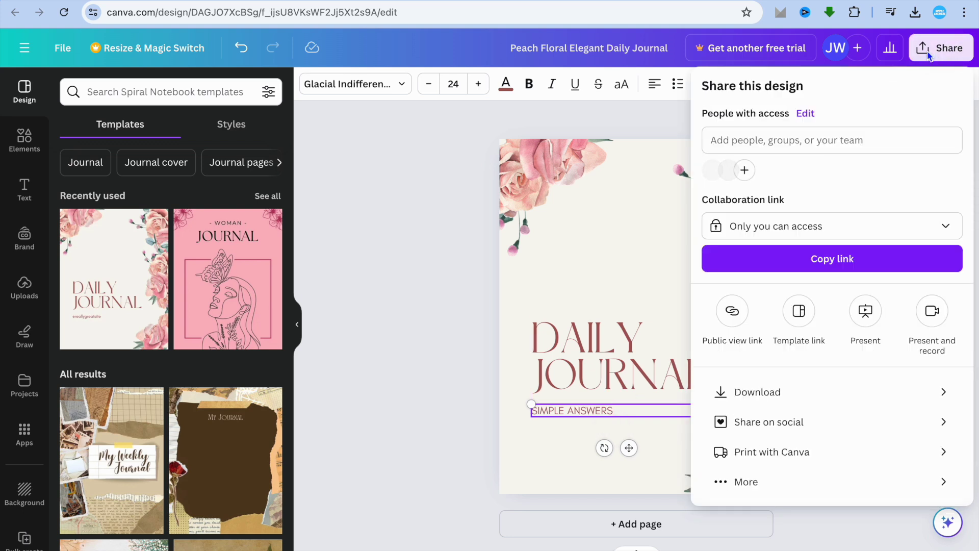
left_click(801, 398)
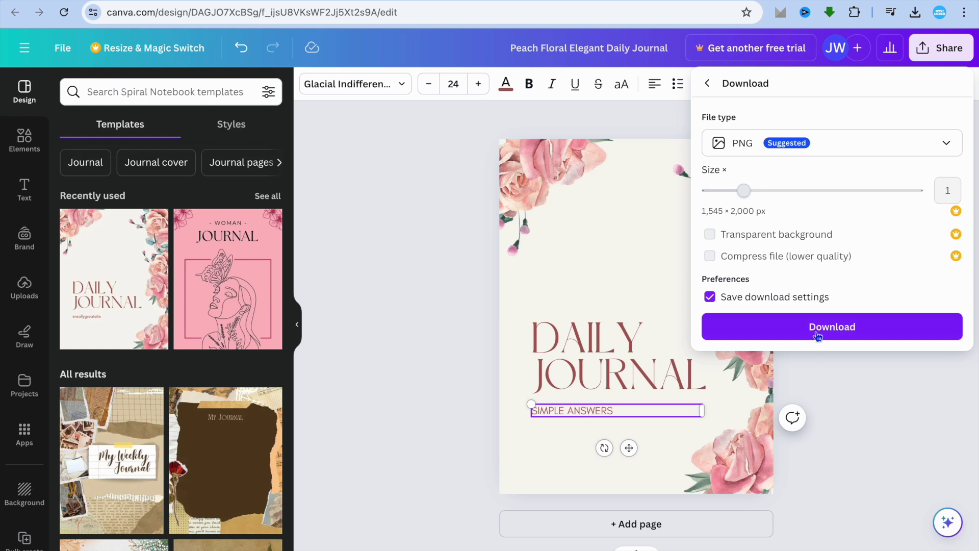
left_click(816, 332)
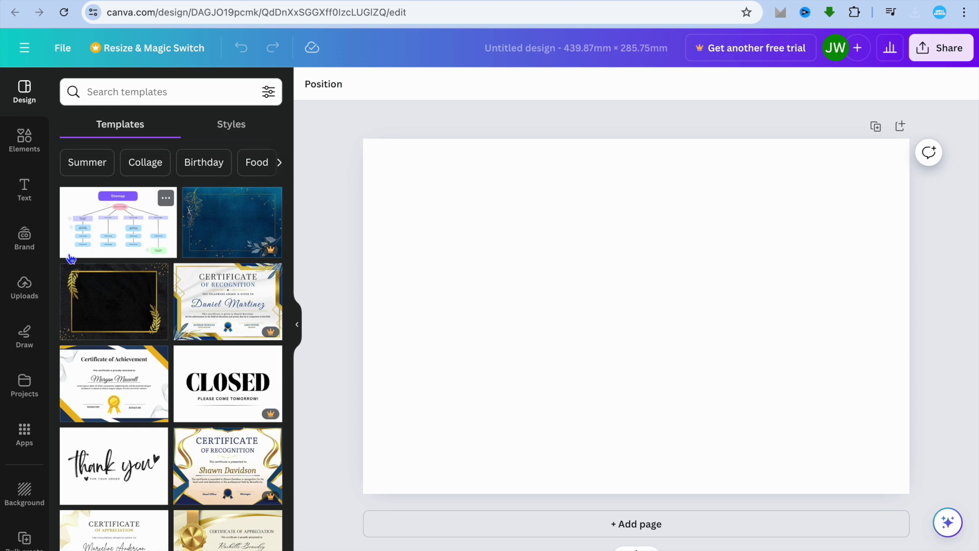
Upload Peach Floral Elegant Daily Journal.png from Downloads into the design's Uploads
left_click(24, 287)
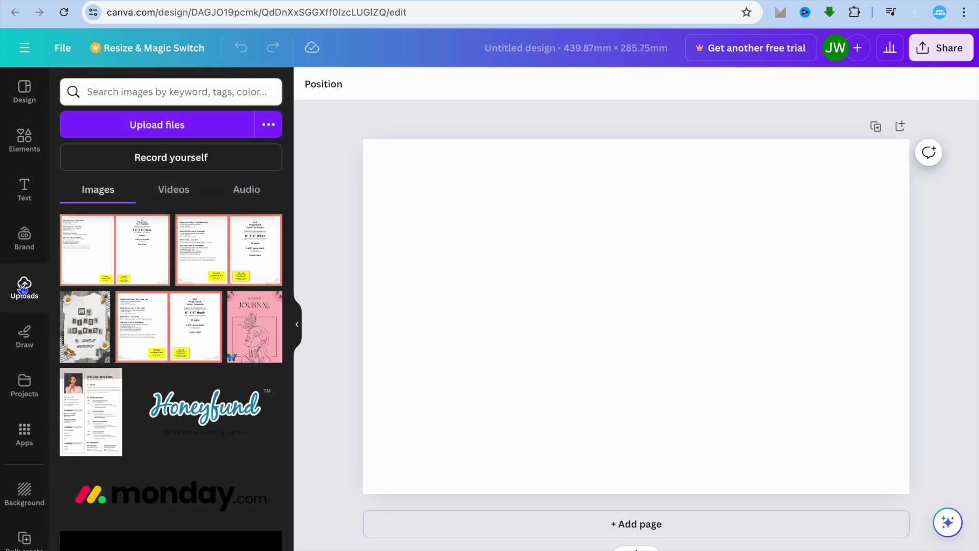
left_click(135, 127)
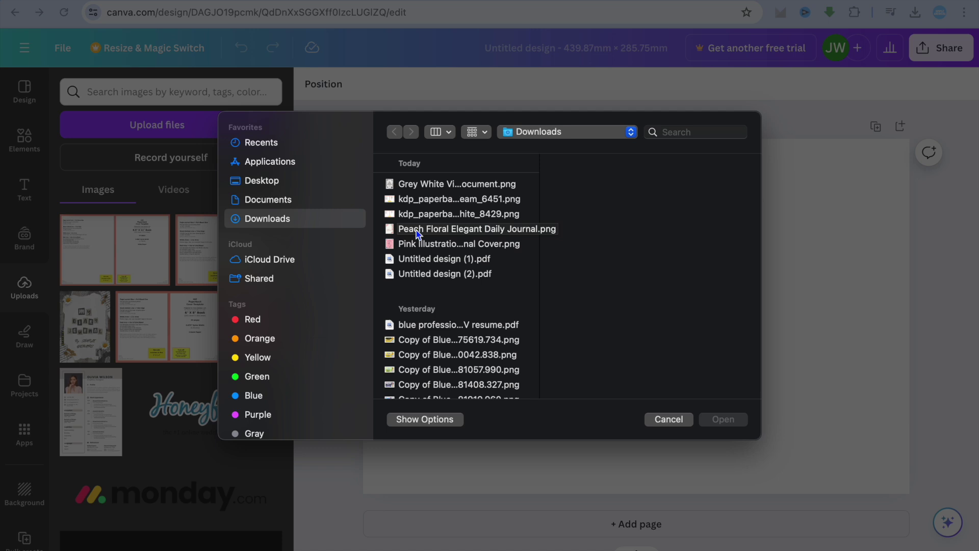
left_click(465, 187)
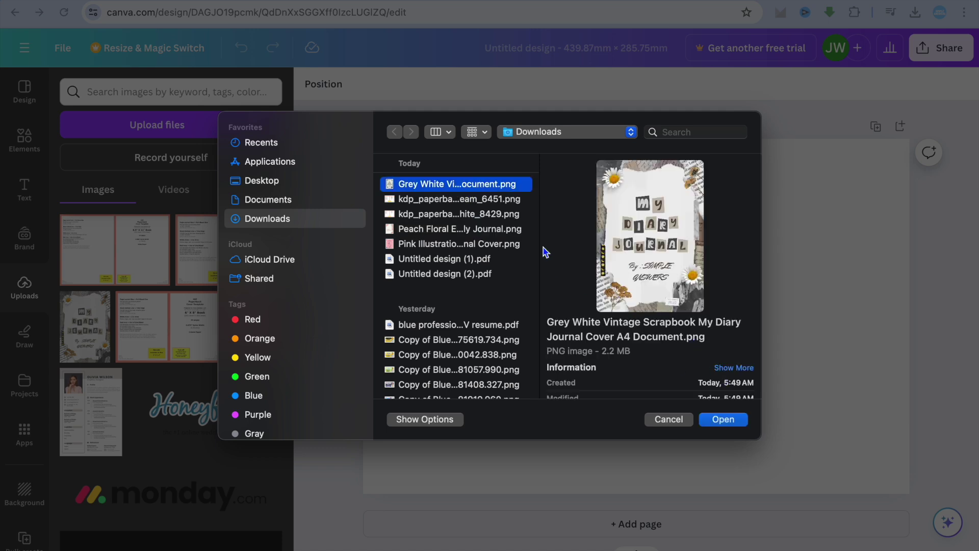
left_click(498, 200)
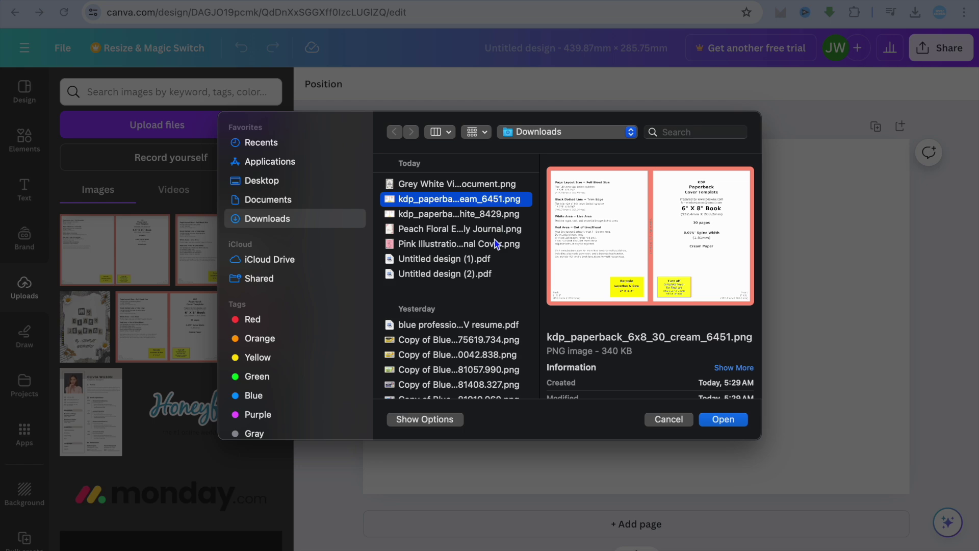
left_click(495, 220)
left_click(498, 230)
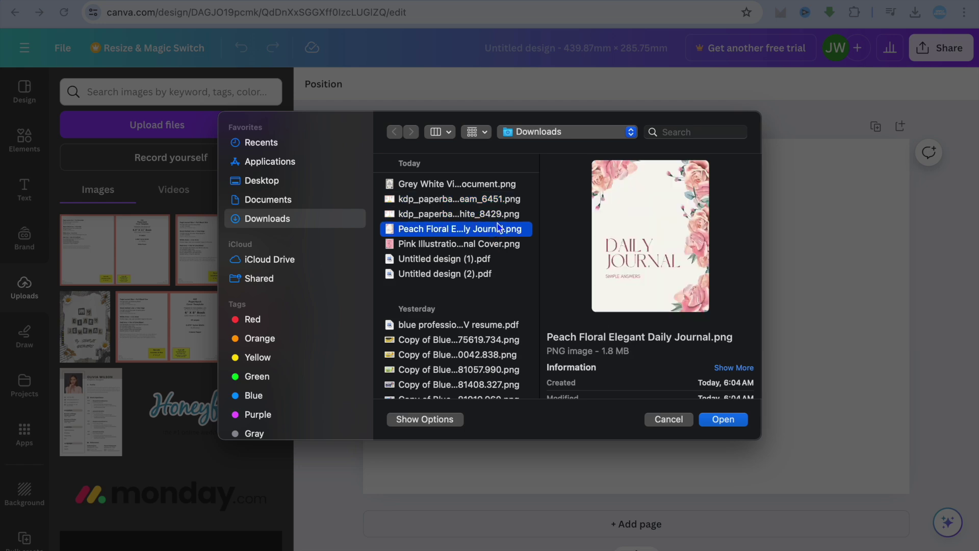
left_click(723, 420)
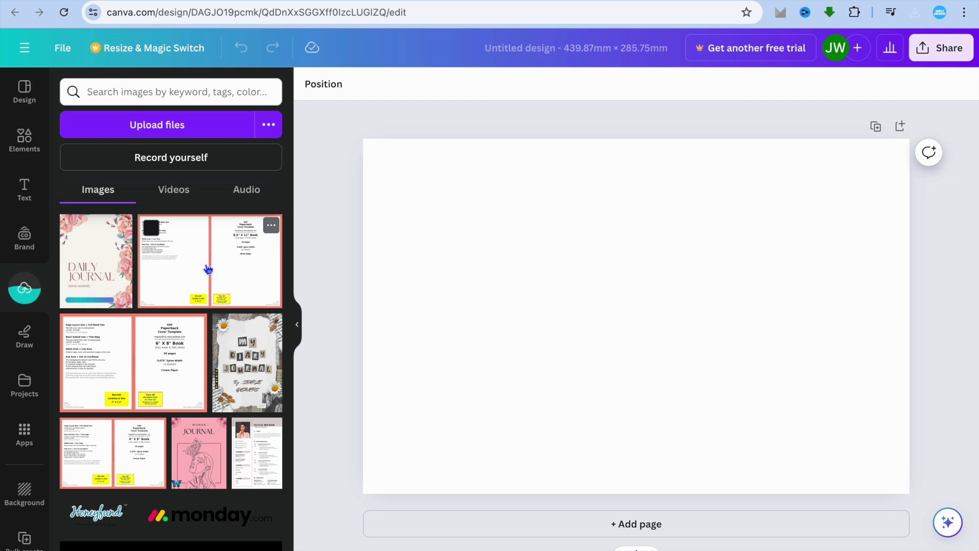
Place the KDP 8.5x11 paperback cover template on the blank page as its background
left_click_drag(208, 268, 456, 218)
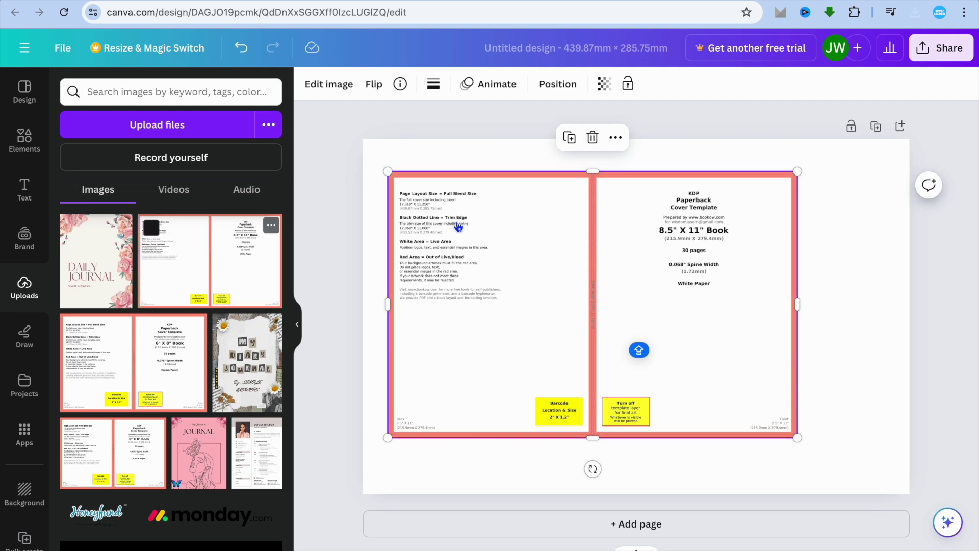
left_click(616, 136)
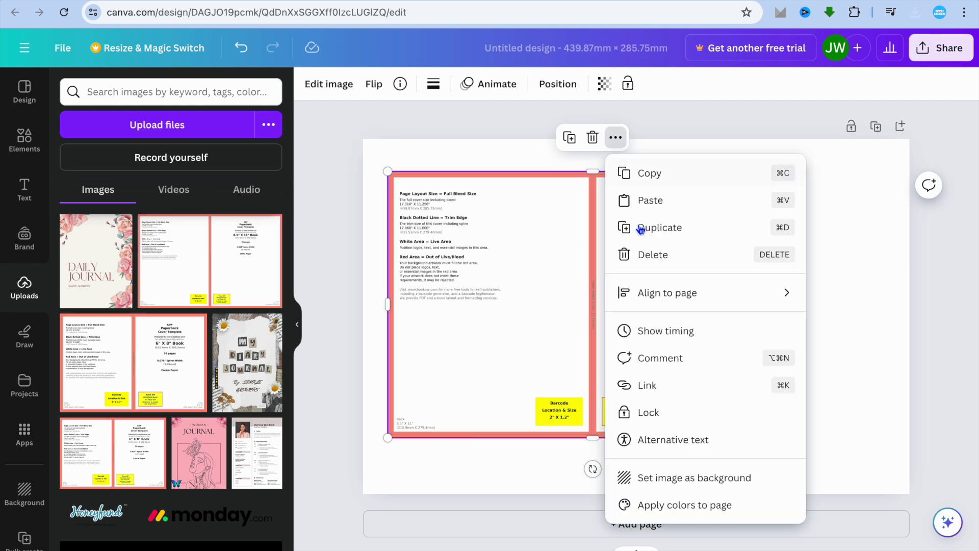
left_click(713, 488)
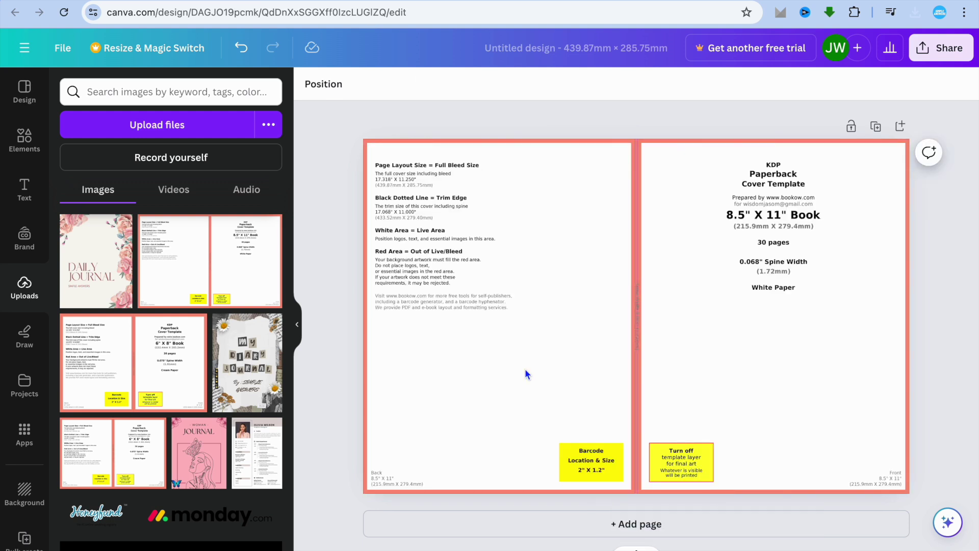
Fade the background template to 23 transparency and drop the Daily Journal cover onto the right page
left_click(411, 343)
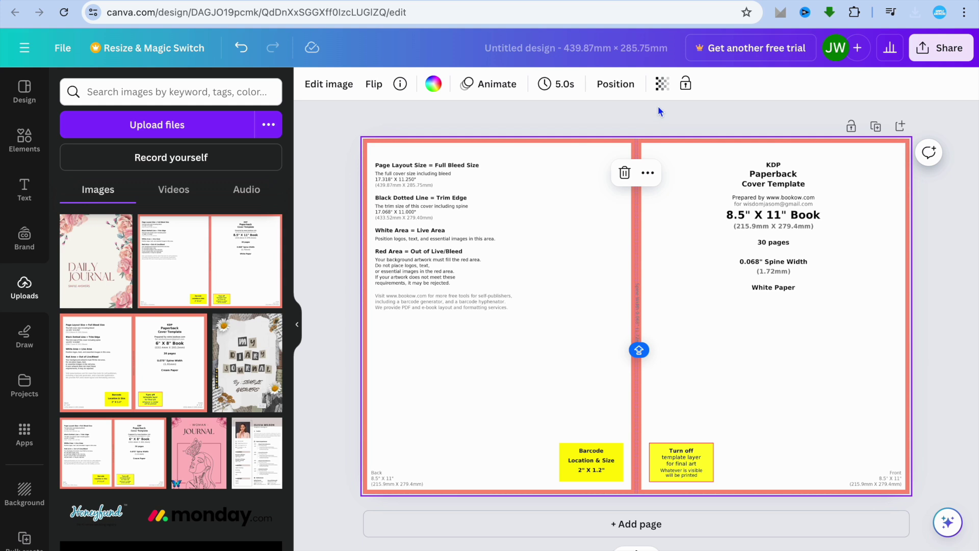
left_click(660, 85)
left_click_drag(624, 140, 555, 143)
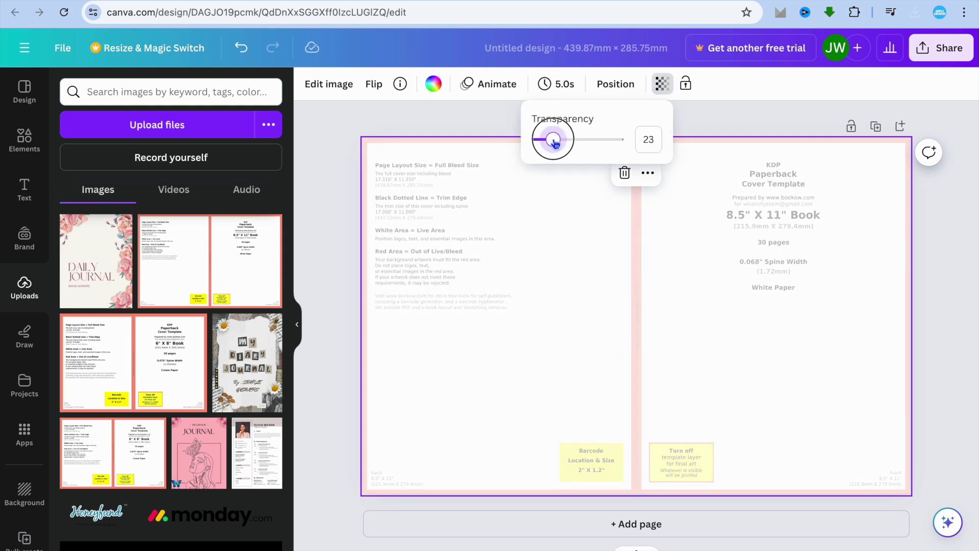
left_click(485, 305)
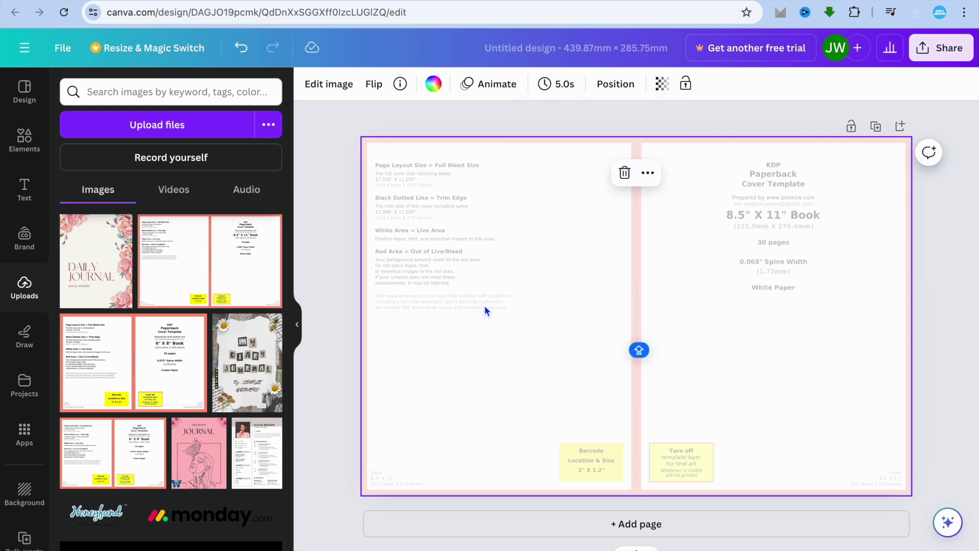
left_click_drag(96, 294, 715, 258)
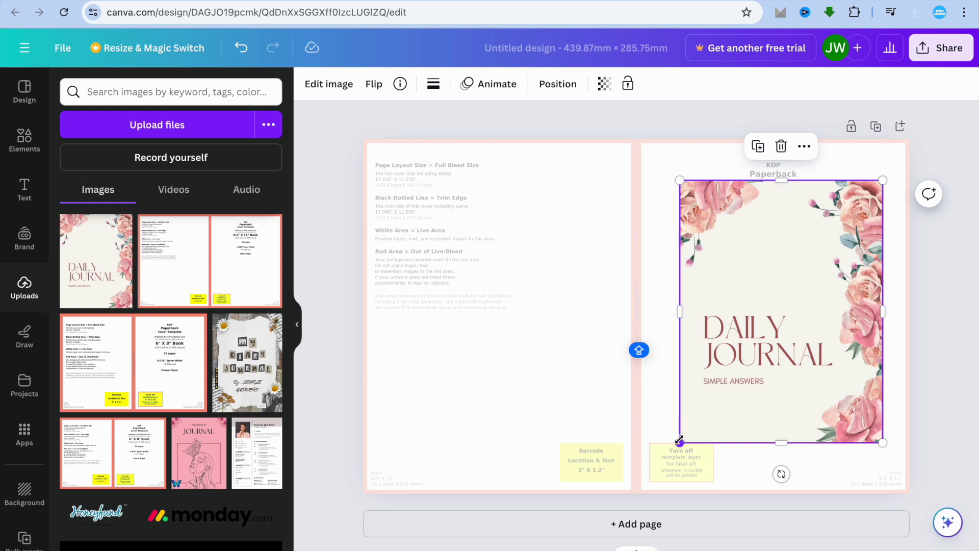
Stretch the Daily Journal cover out to the right, top, bottom and spine edges of the front panel
left_click_drag(680, 439, 645, 487)
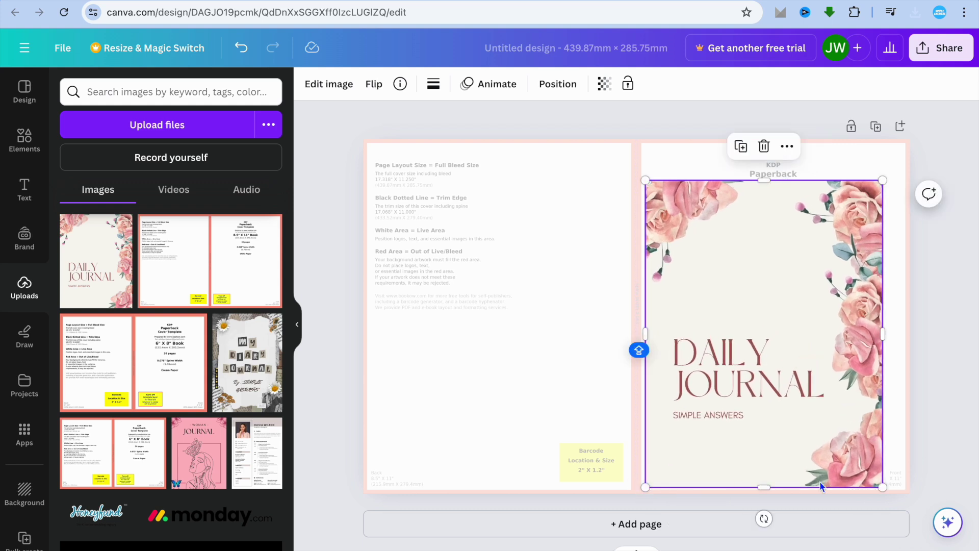
left_click_drag(883, 333, 909, 334)
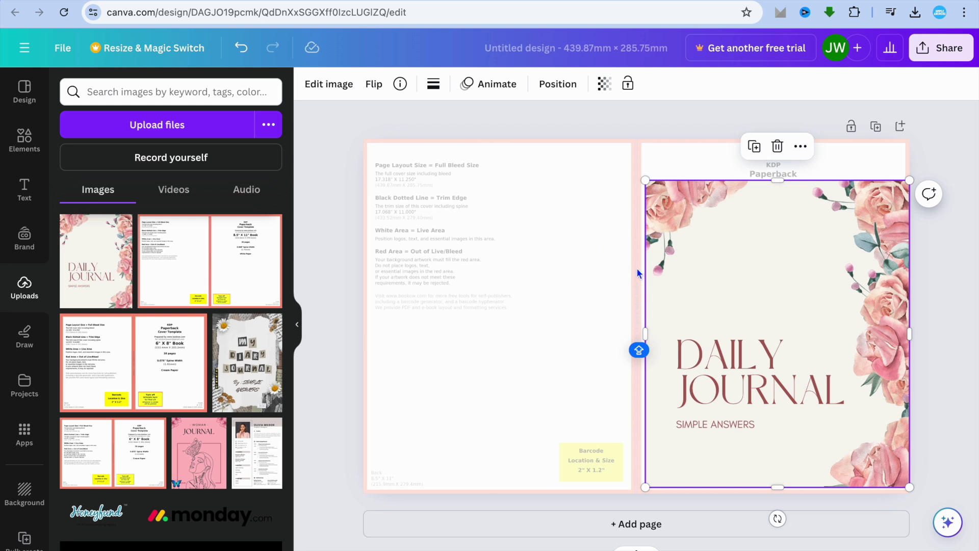
left_click_drag(779, 180, 772, 138)
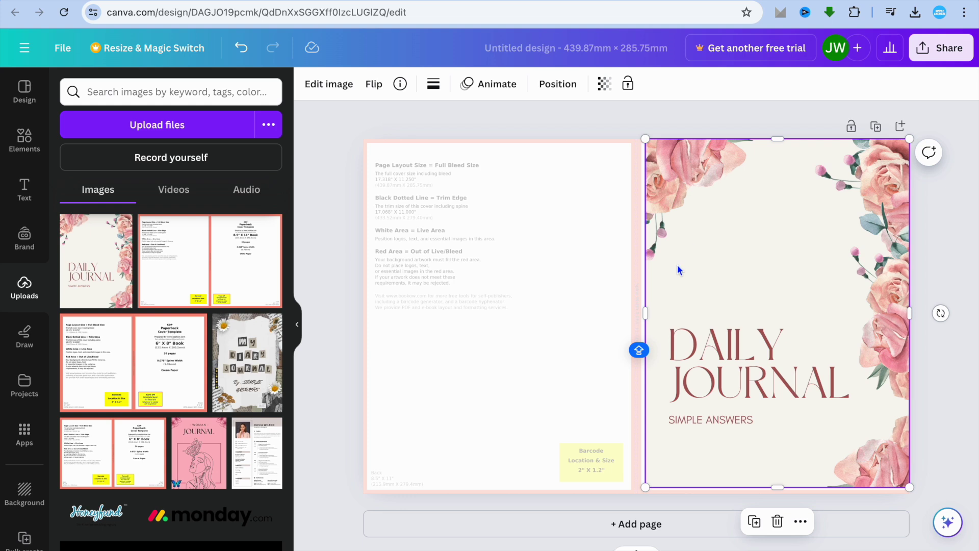
left_click_drag(645, 310, 640, 310)
left_click_drag(774, 487, 775, 493)
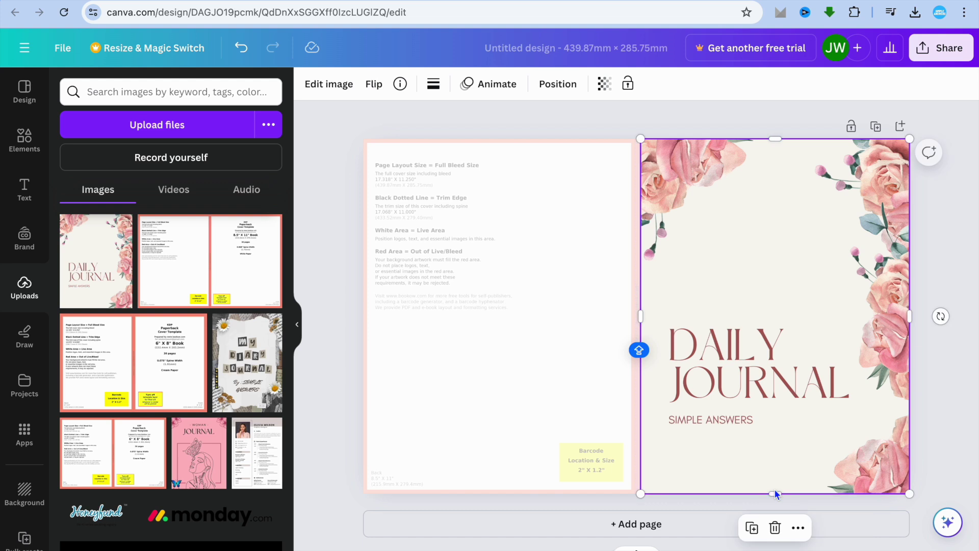
left_click(492, 309)
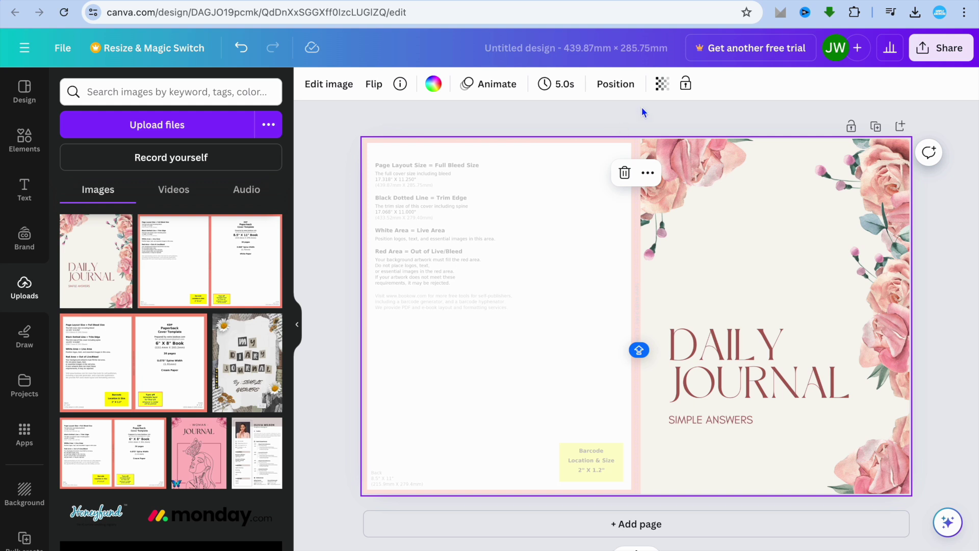
Set the template's transparency to 0 so the guide text disappears
left_click(662, 86)
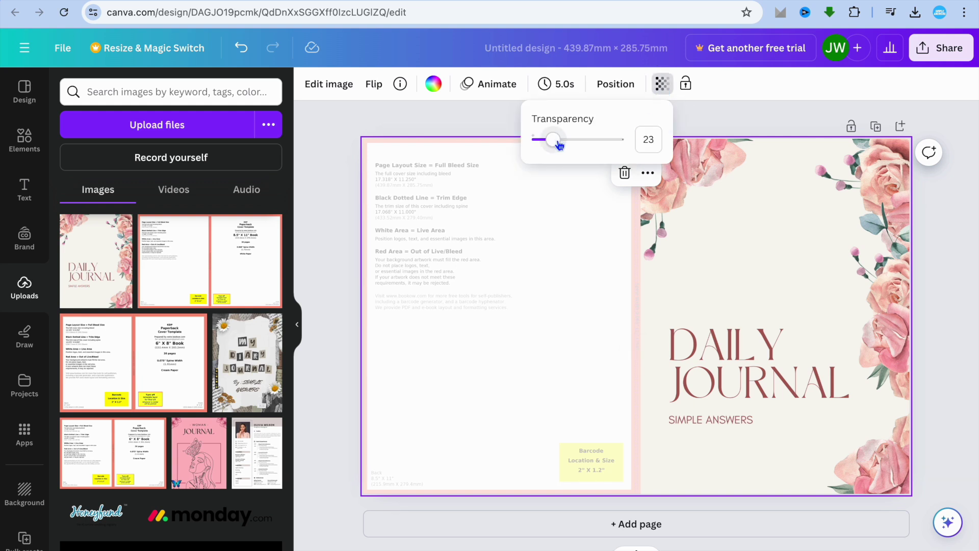
left_click_drag(541, 145, 478, 147)
left_click(559, 281)
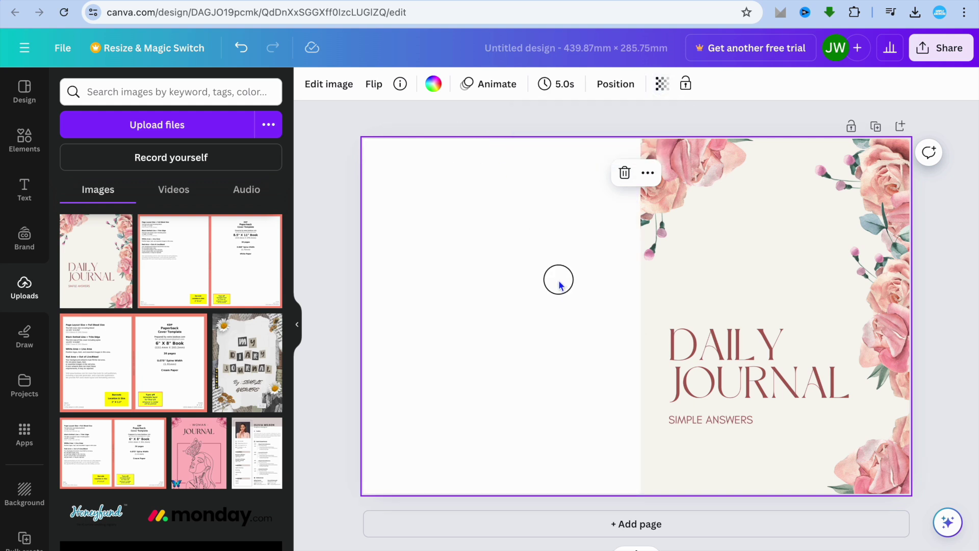
Select the whole page and bring up the Elements library
left_click(735, 206)
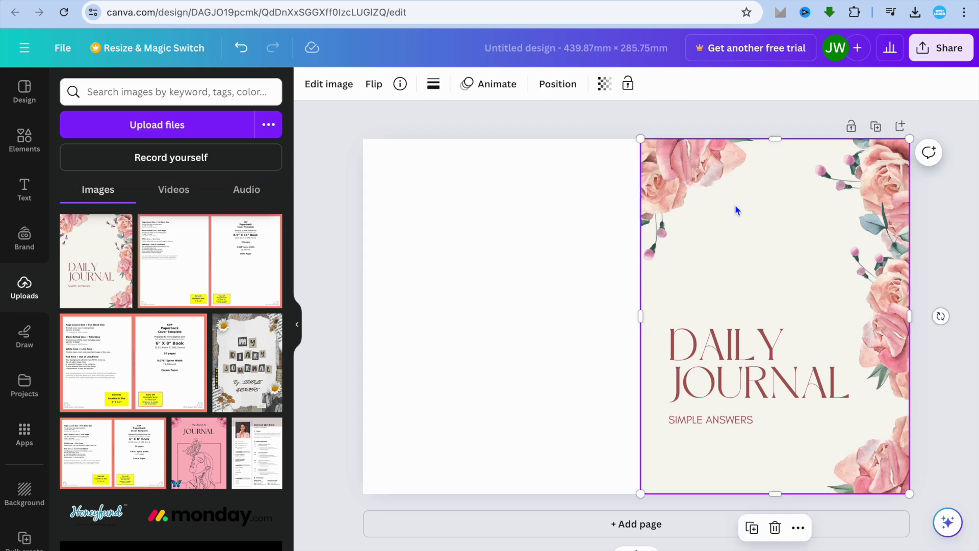
left_click(462, 246)
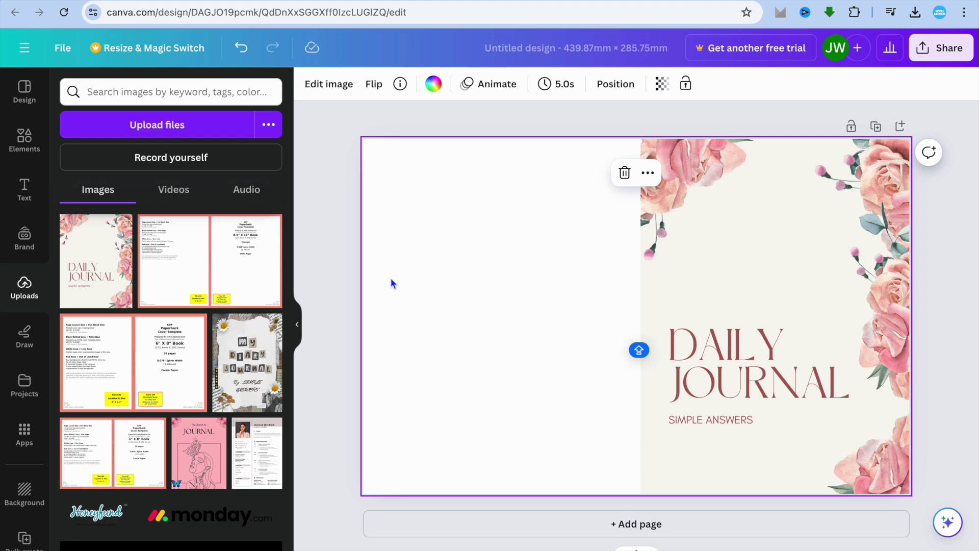
left_click(28, 145)
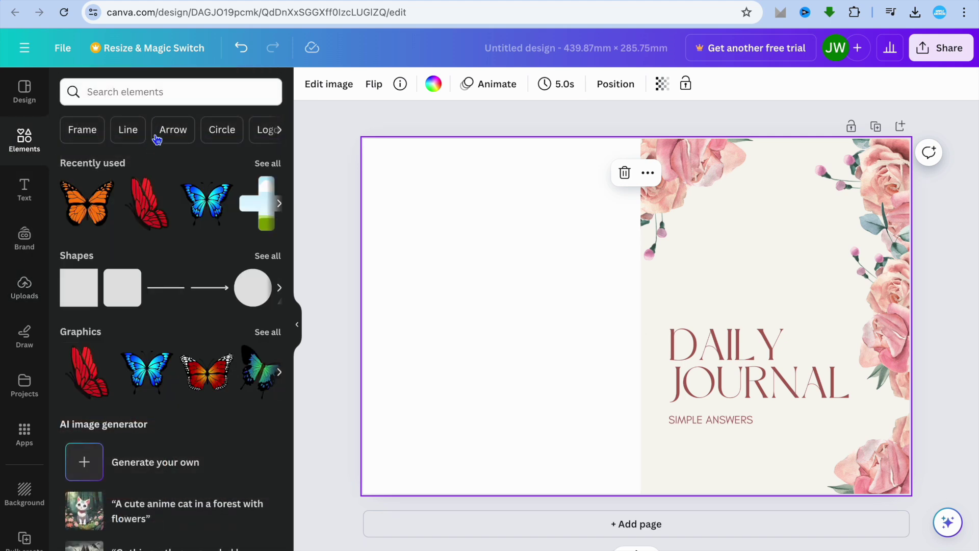
Add a shrunken orange monarch butterfly to the top of the back cover, then bring up sharing options
left_click(88, 212)
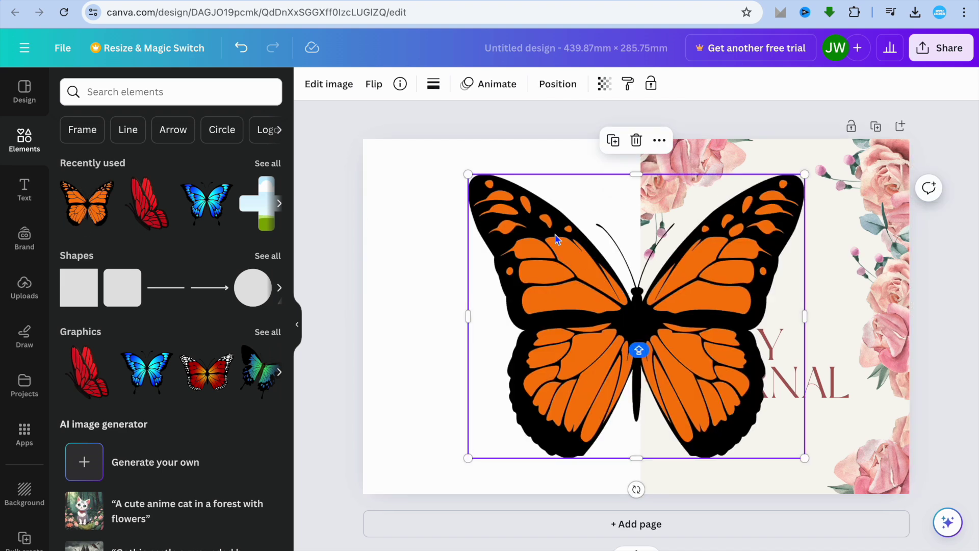
left_click_drag(468, 174, 599, 284)
left_click_drag(745, 400, 545, 268)
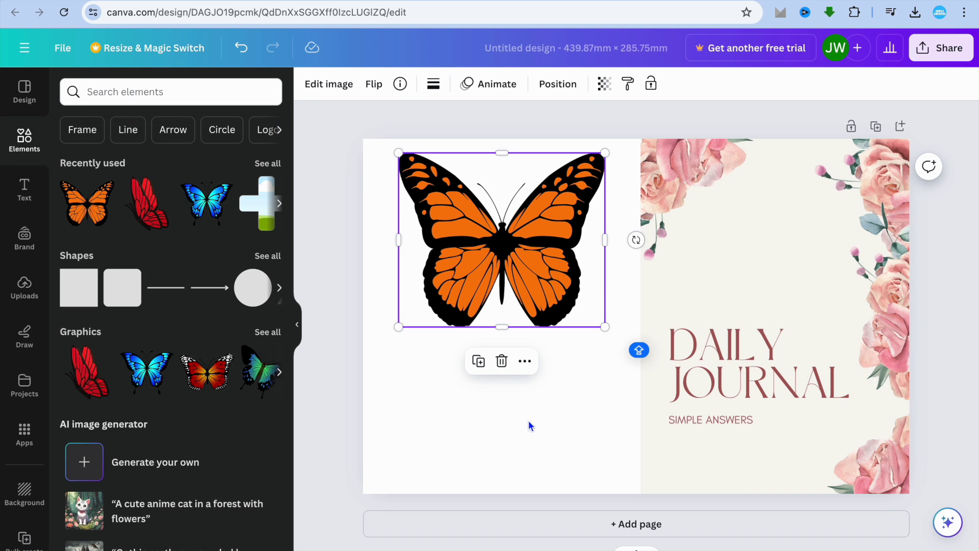
left_click(22, 190)
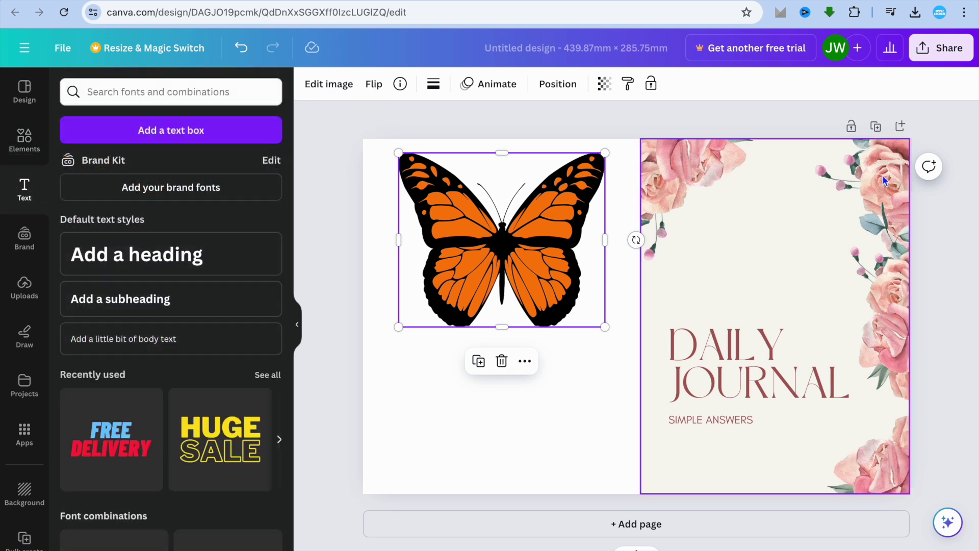
left_click(940, 55)
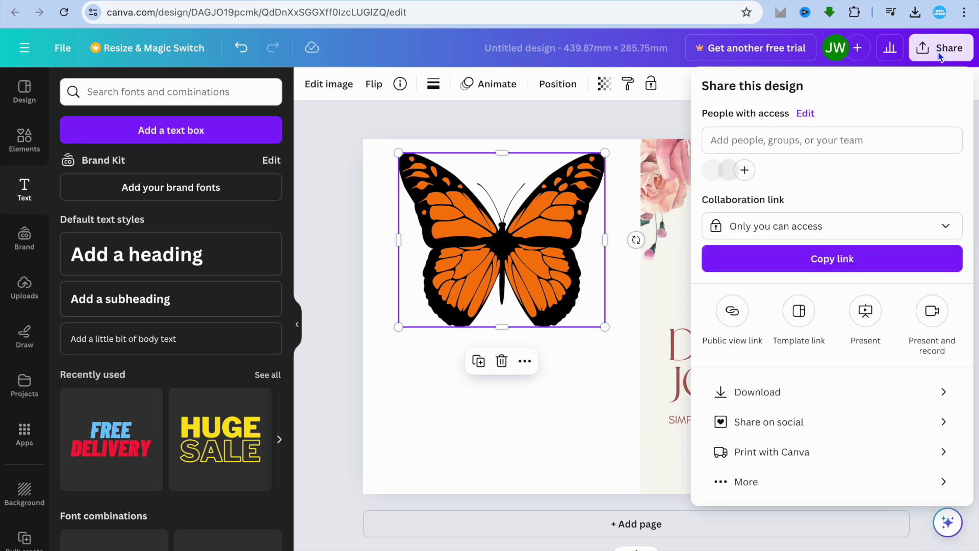
Download the spread as PDF Print and open Untitled design (3).pdf from the downloads list
left_click(875, 390)
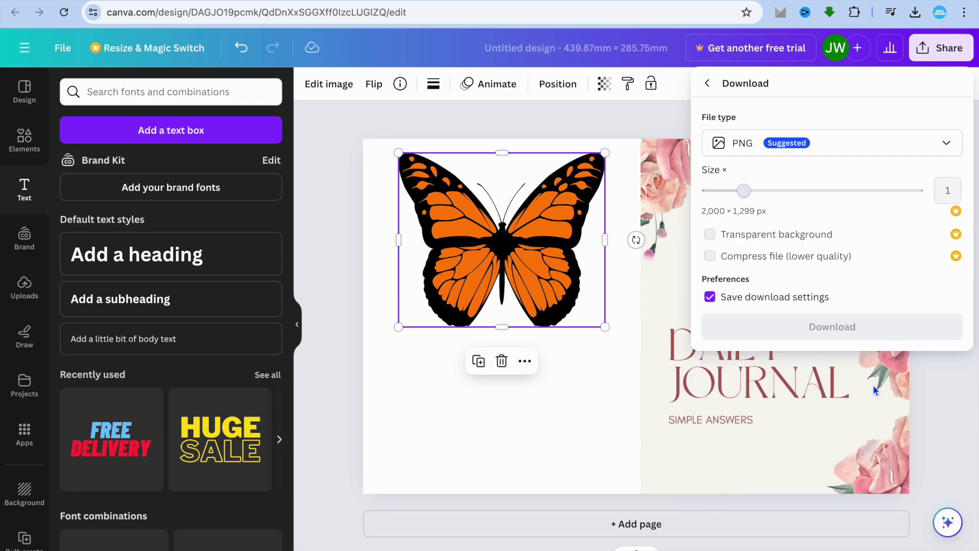
left_click(903, 148)
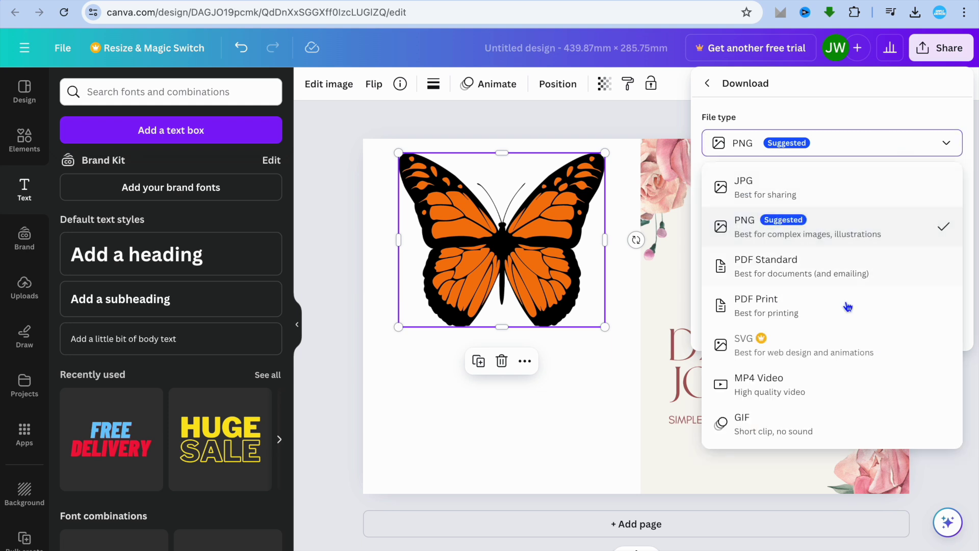
left_click(783, 311)
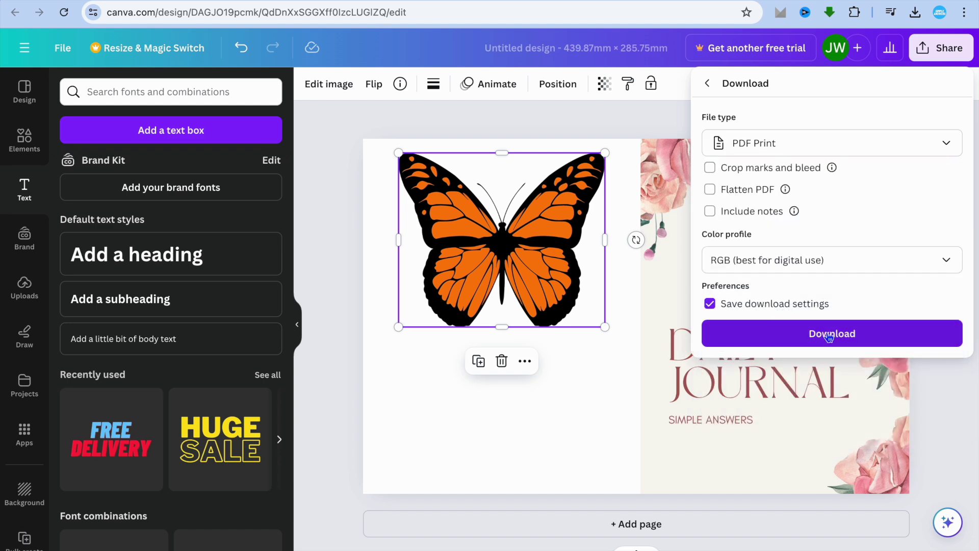
left_click(829, 335)
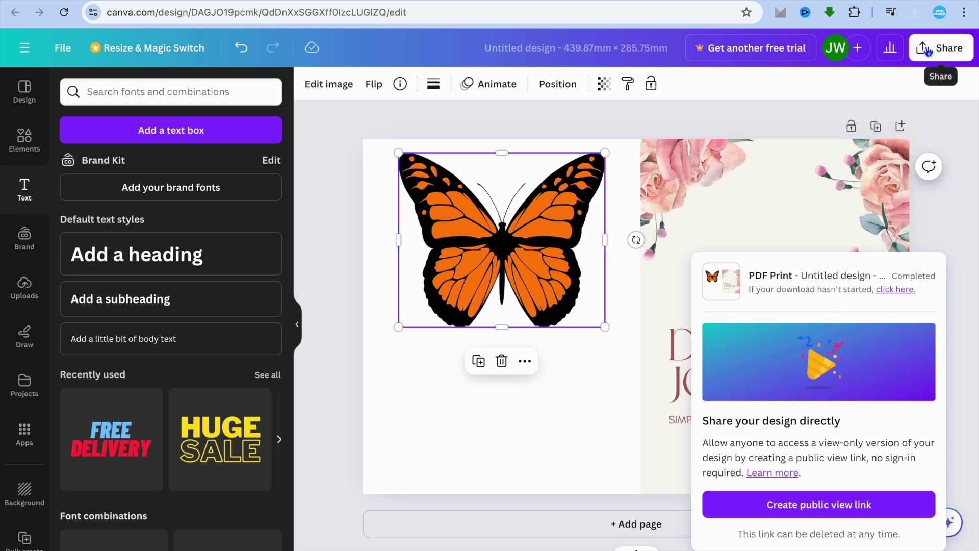
left_click(914, 11)
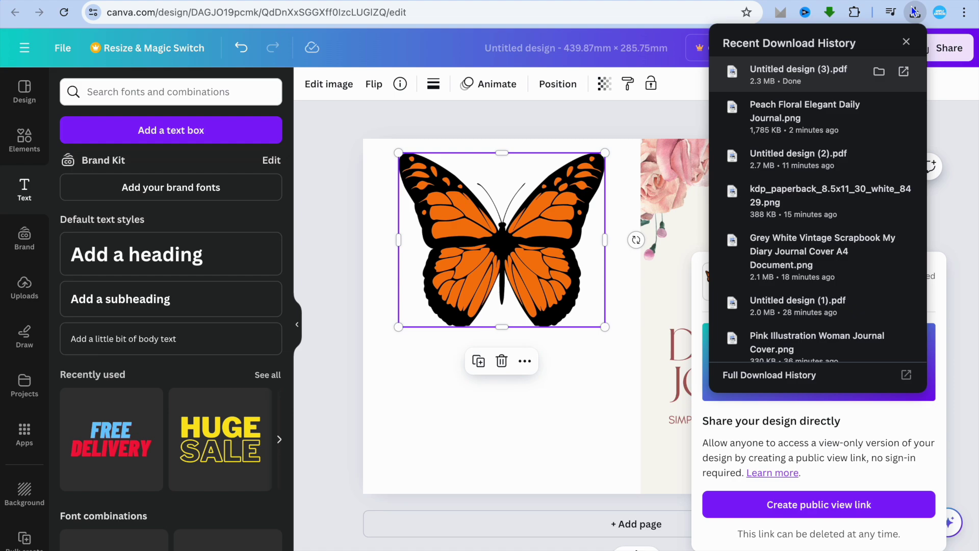
left_click(814, 80)
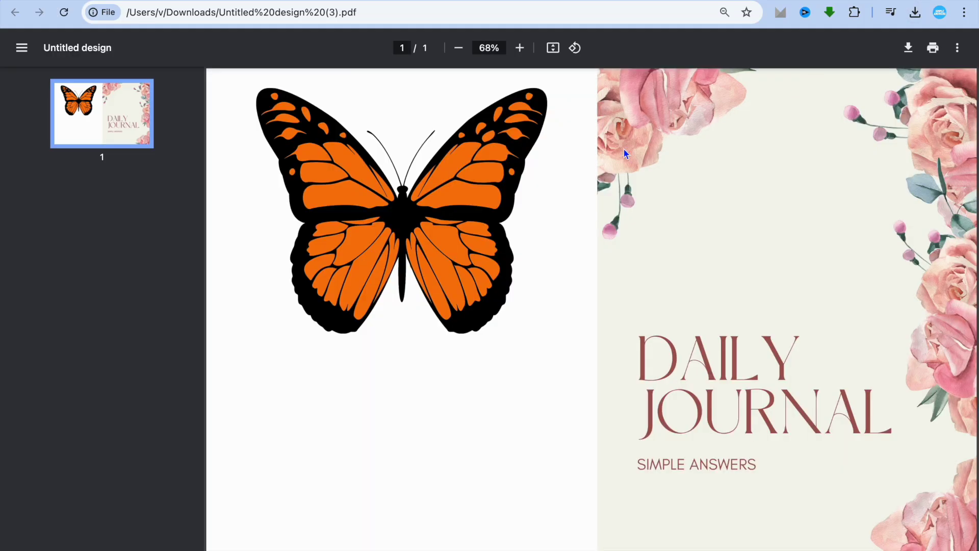